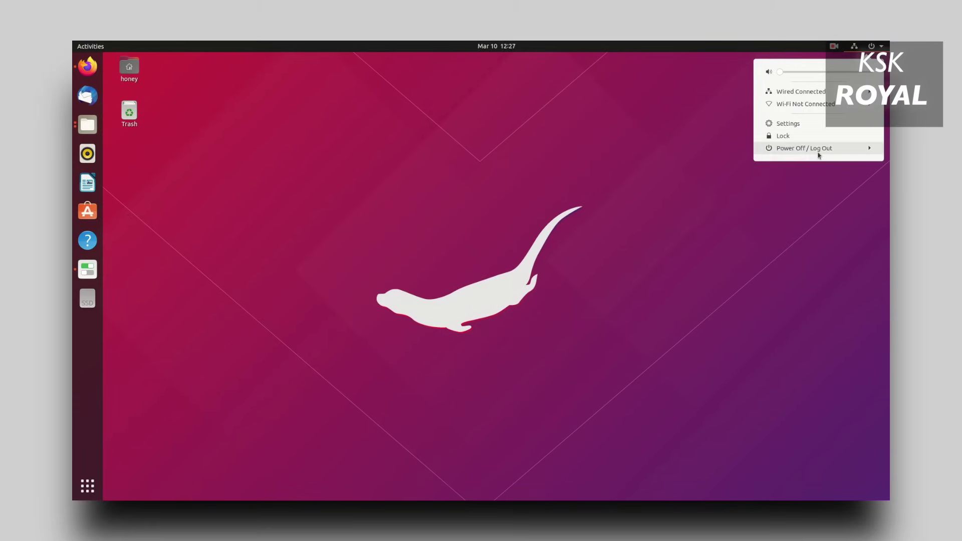
Turn on Do Not Disturb from the calendar and notifications panel.
click(812, 93)
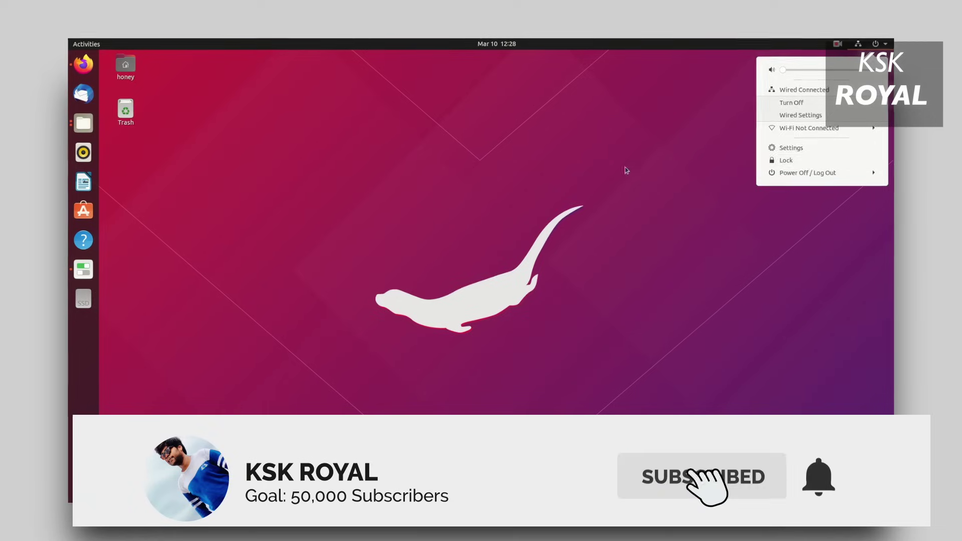
click(496, 43)
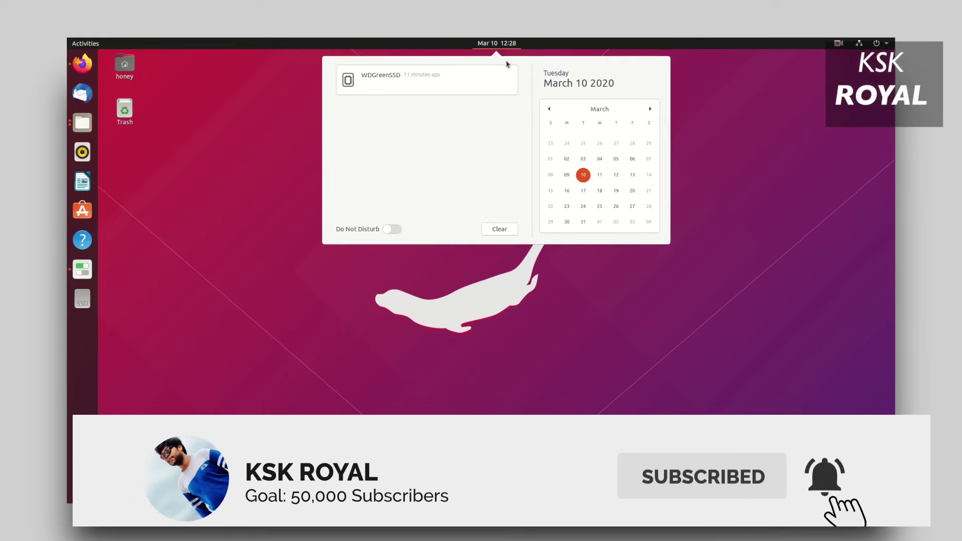
click(389, 231)
click(386, 269)
Open the Activities overview showing the Firefox, GNOME Tweaks and Files windows.
click(90, 38)
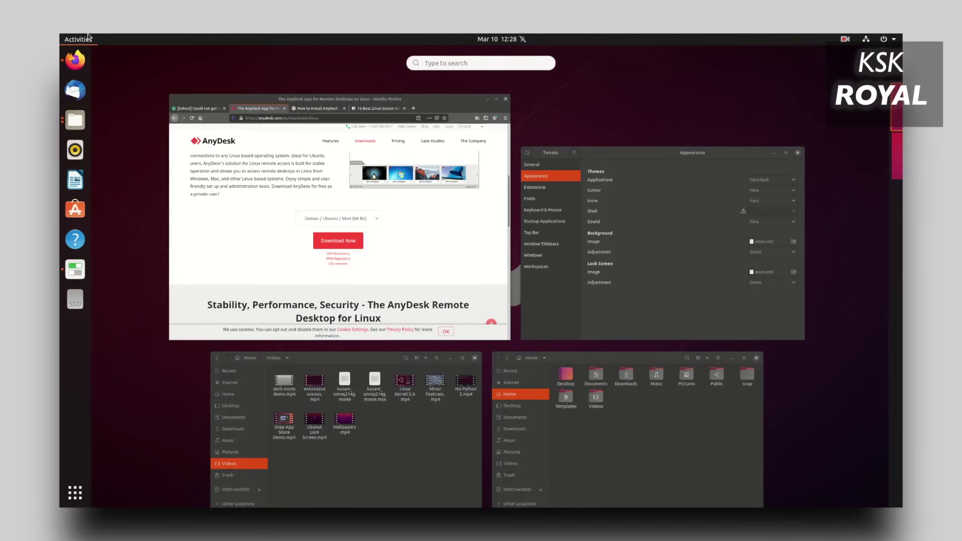
mouse_move(865, 260)
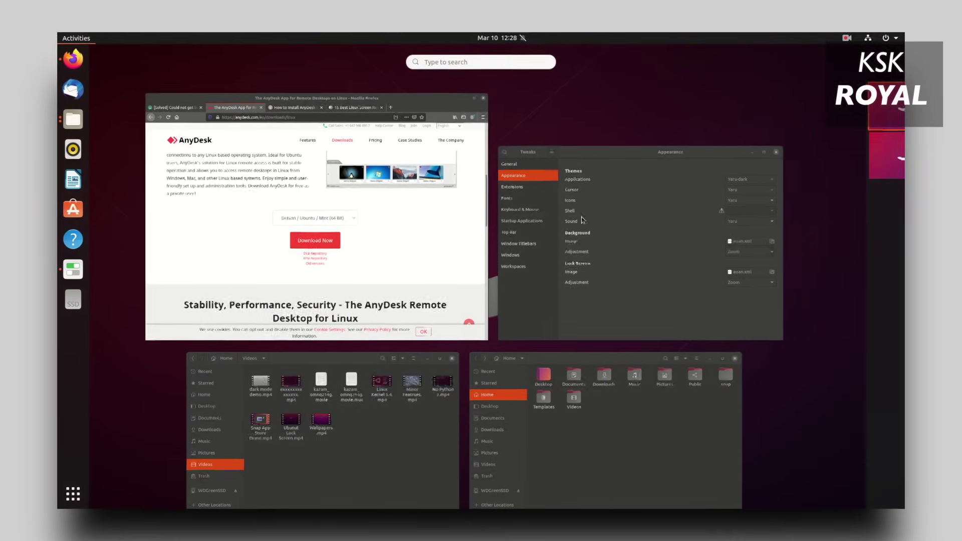
mouse_move(816, 136)
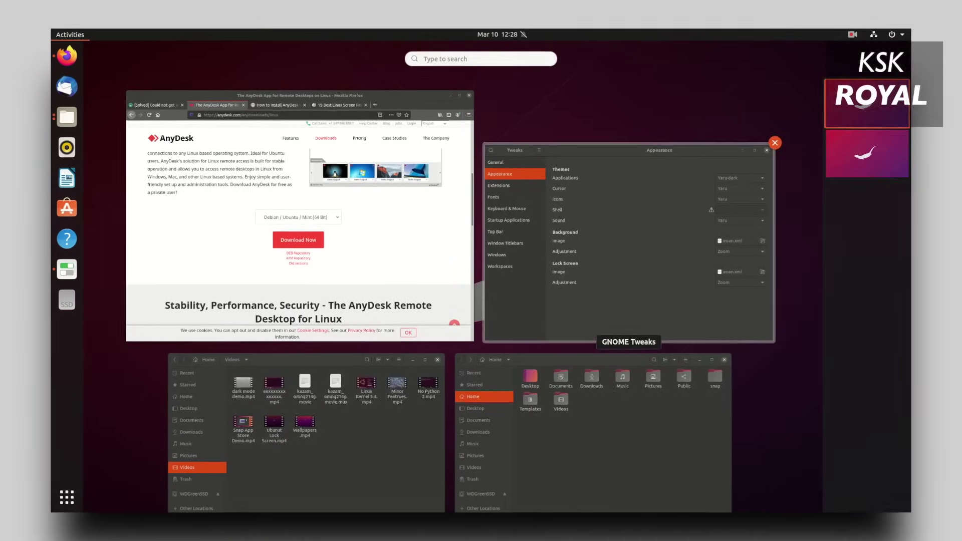
Switch to the second workspace, launch System Information and confirm BIOS Mode reads Legacy.
click(885, 161)
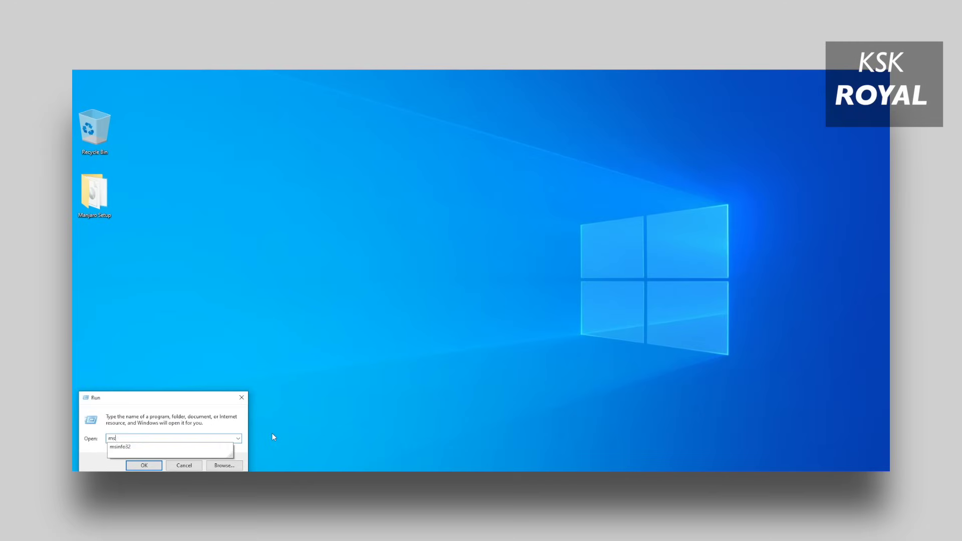
text(fo)
key(Down)
click(150, 464)
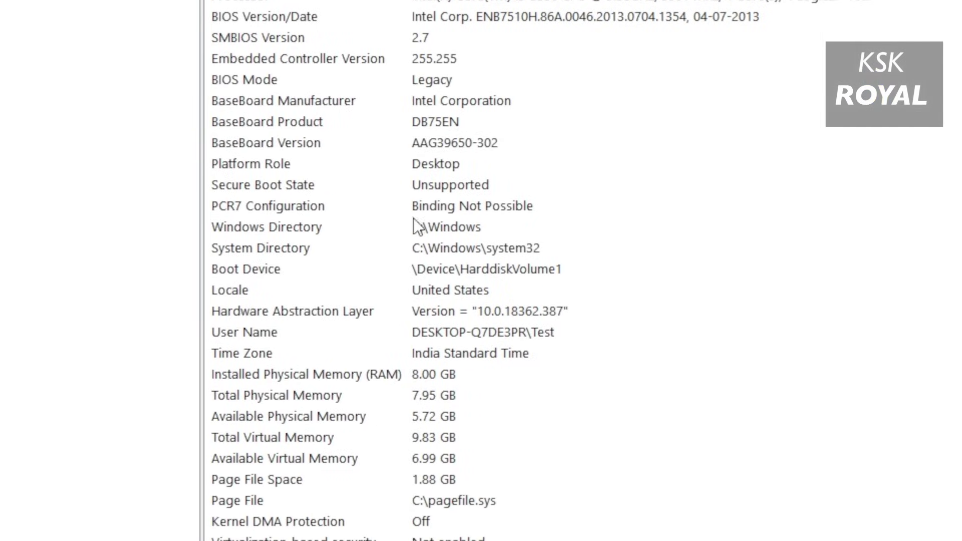
click(411, 79)
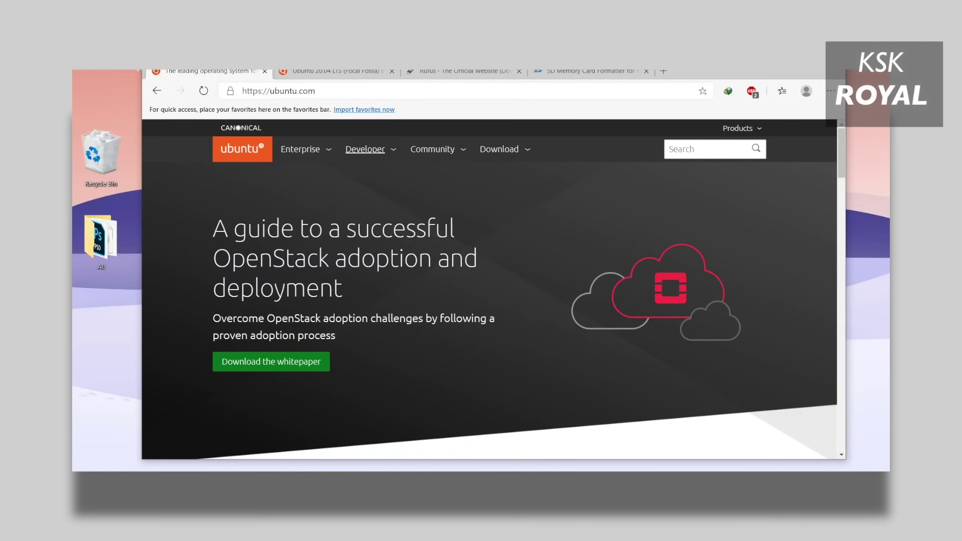
Browse the Ubuntu 20.04 releases page and highlight the desktop ISO's release date.
click(499, 149)
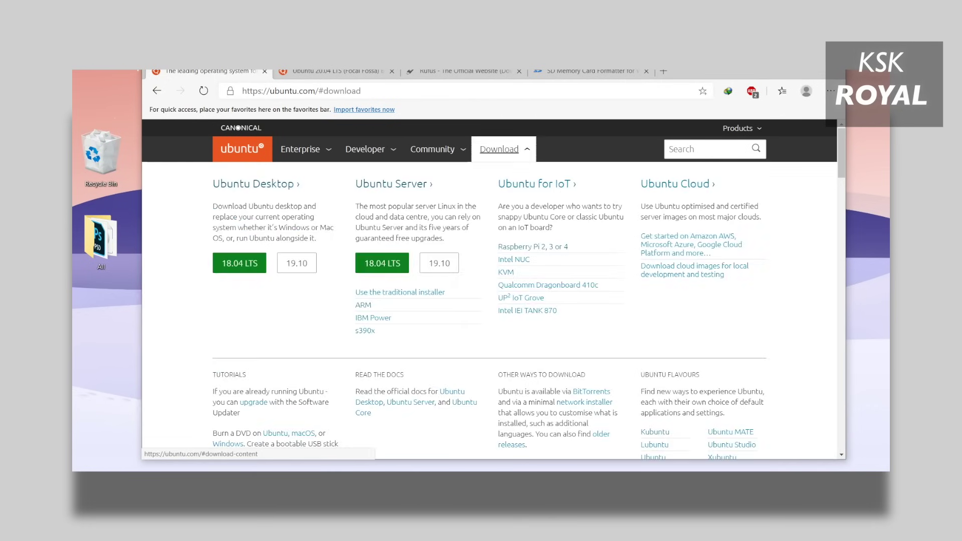
click(335, 71)
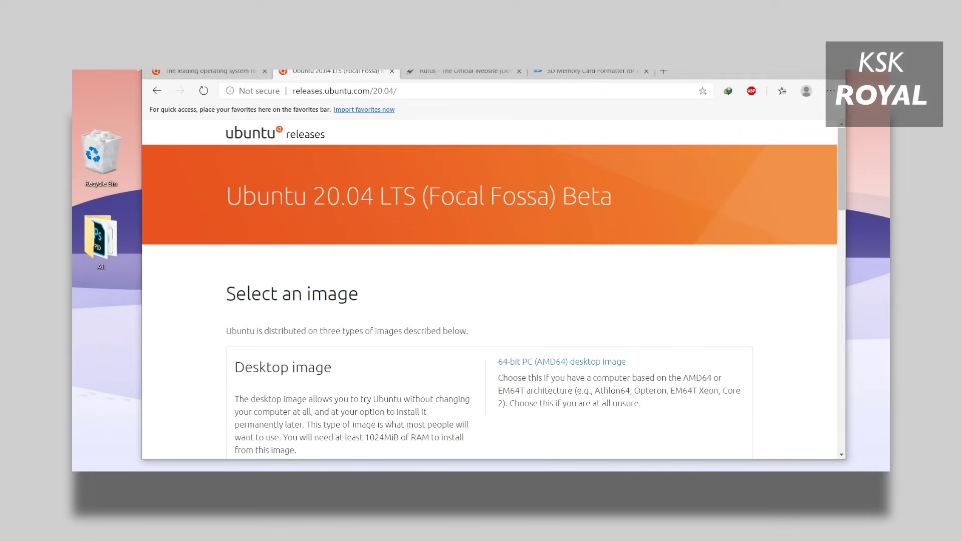
triple_click(419, 195)
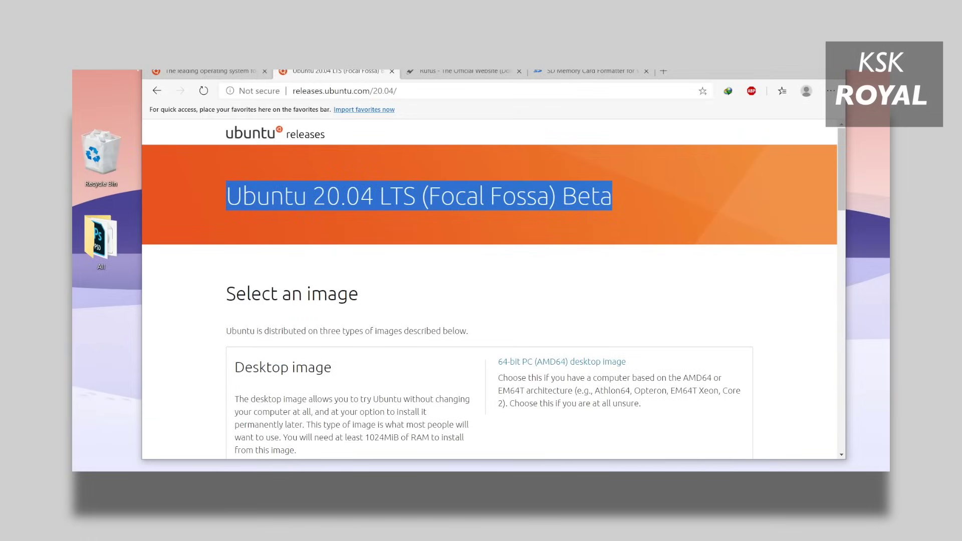
scroll(325, 336, down, 10)
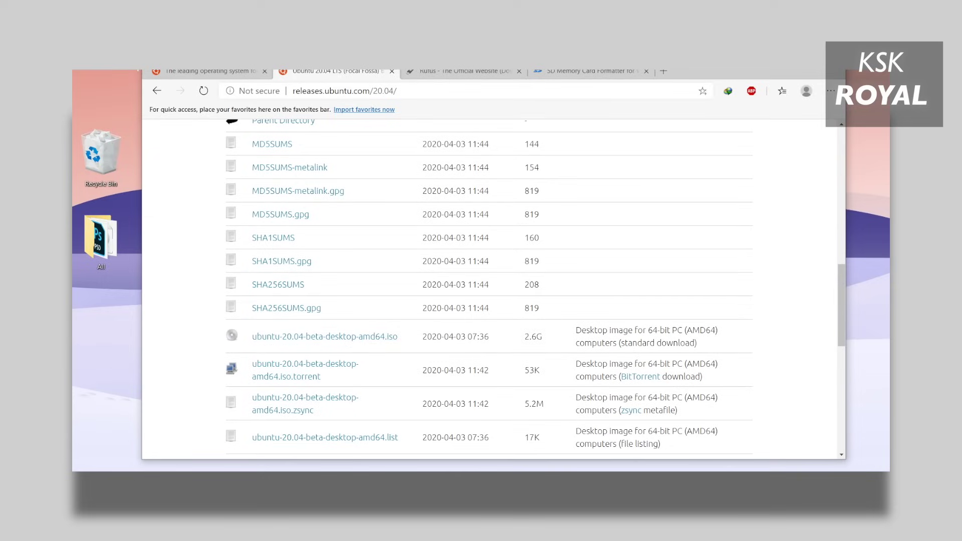
drag(422, 336, 489, 336)
drag(581, 330, 694, 343)
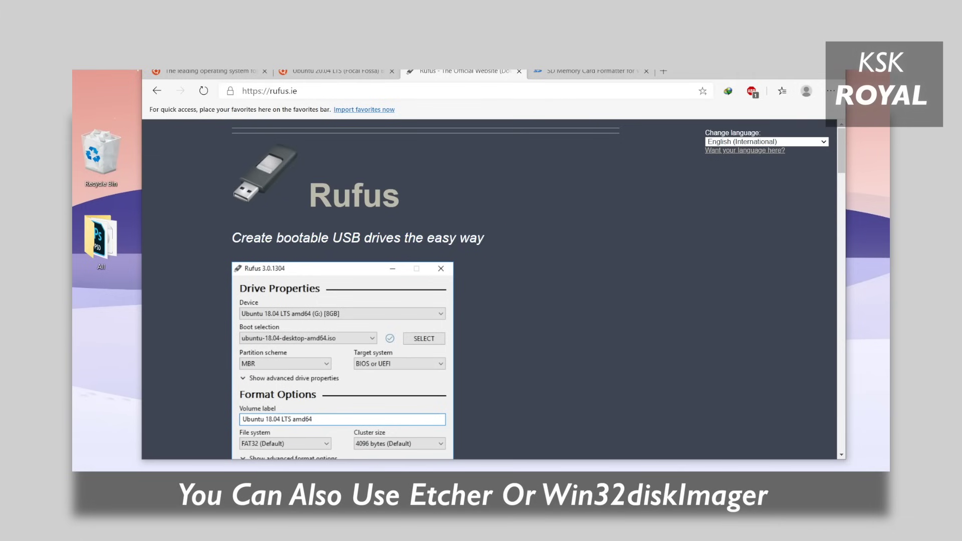
Accept the SD Card Formatter licence to download it, dismissing the duplicate download warning.
scroll(489, 289, down, 10)
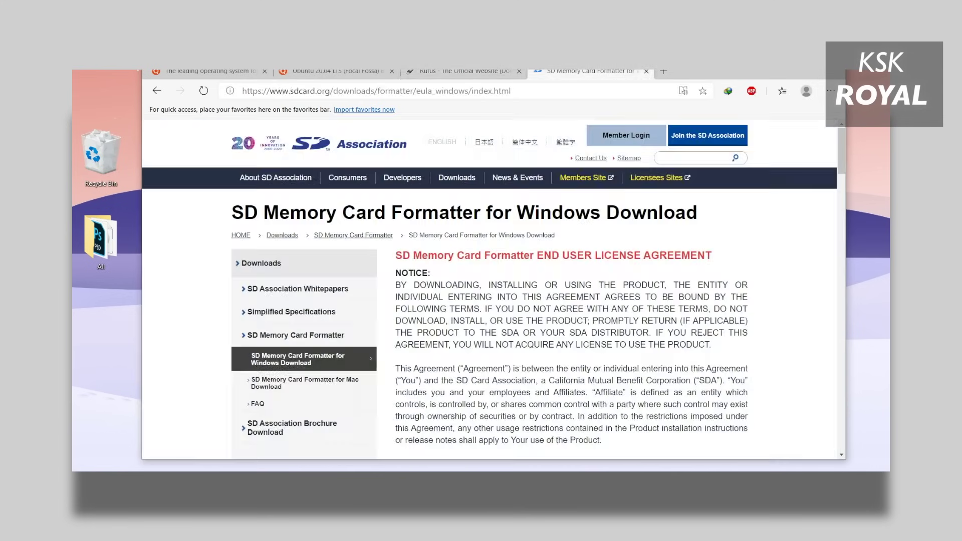
scroll(494, 289, down, 10)
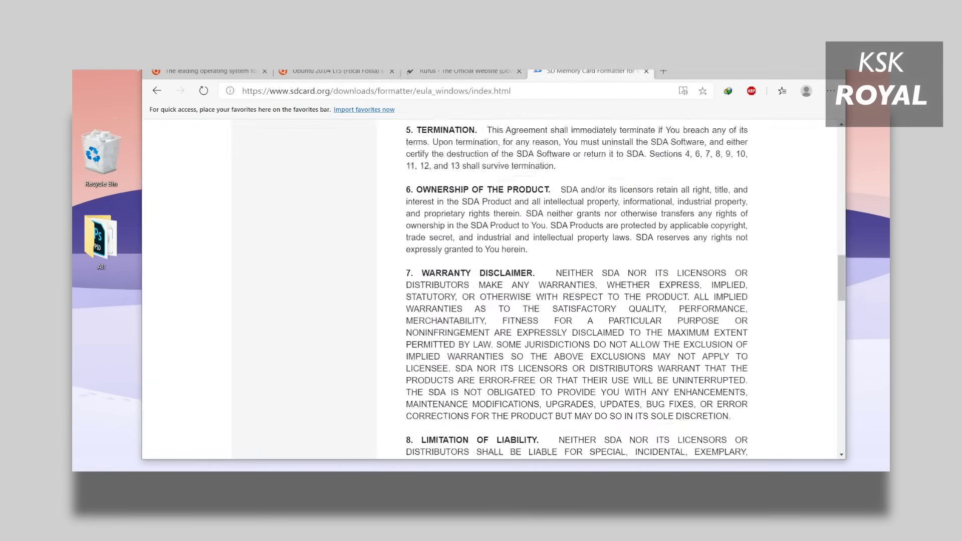
scroll(493, 289, down, 15)
click(657, 340)
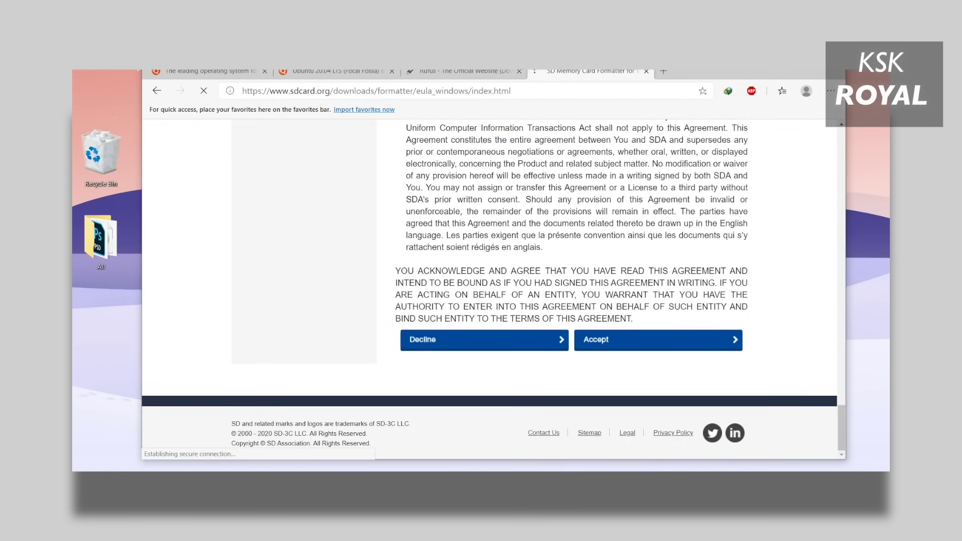
key(Return)
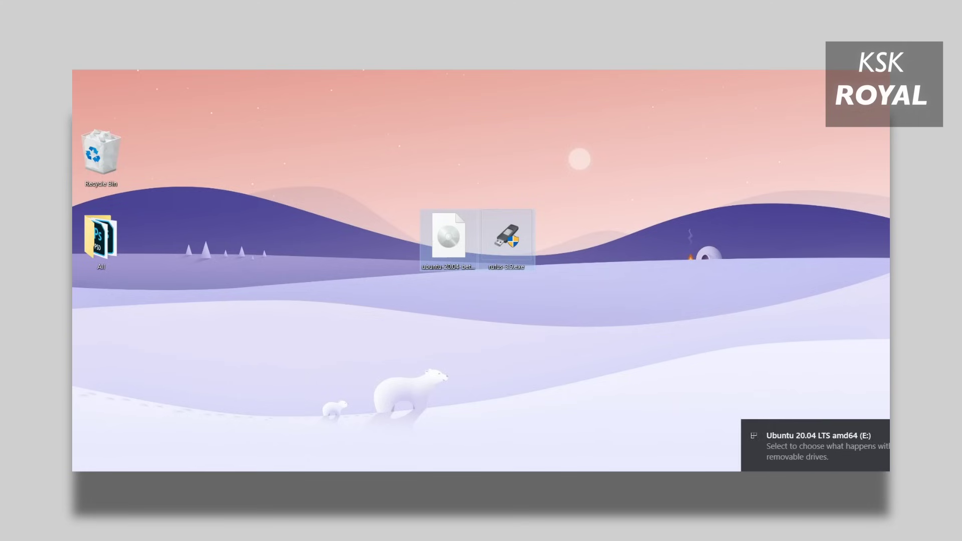
Bring up the Start search to look for SD Card Formatter.
key(super)
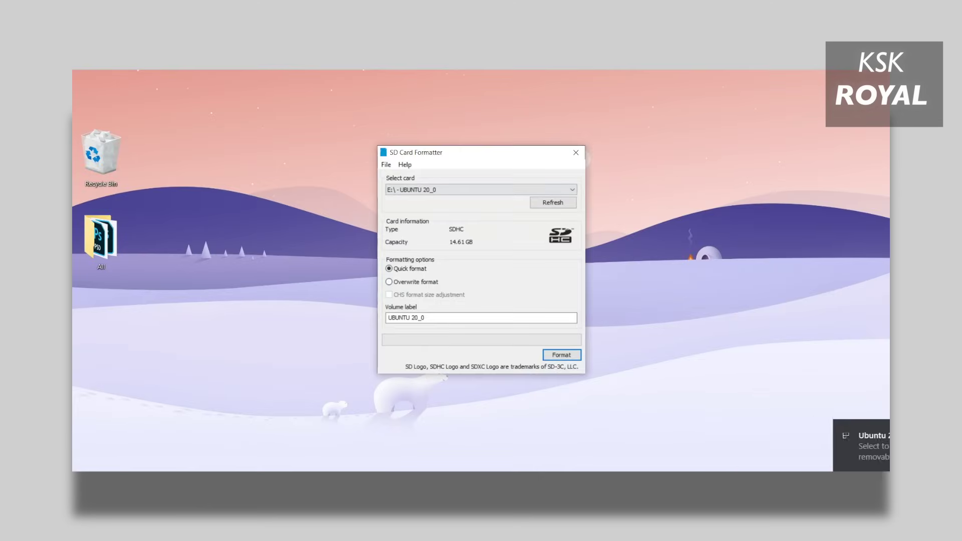
Quick-format card E: with volume label UBUNTULTS and acknowledge the success message.
click(570, 188)
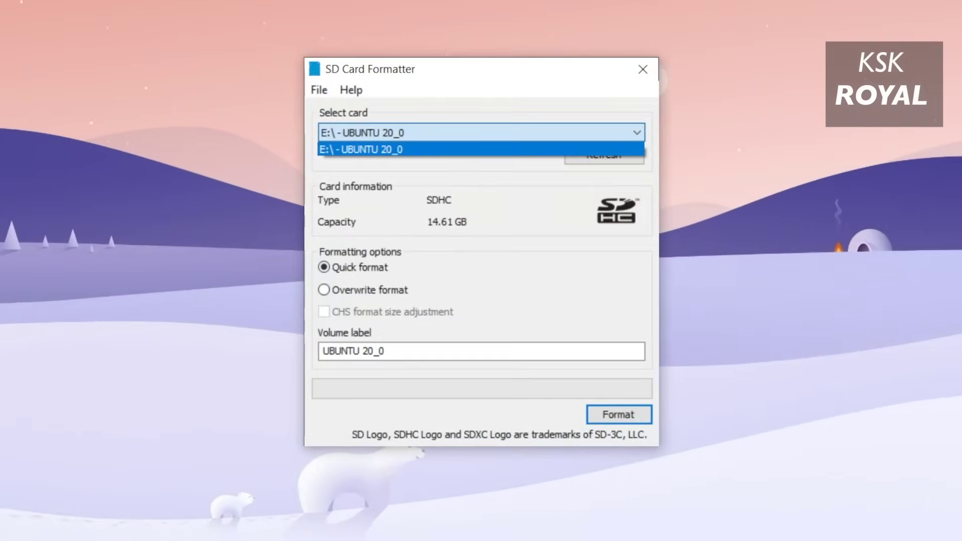
key(Return)
key(Tab)
key(Tab)
key(Tab)
text(ubun)
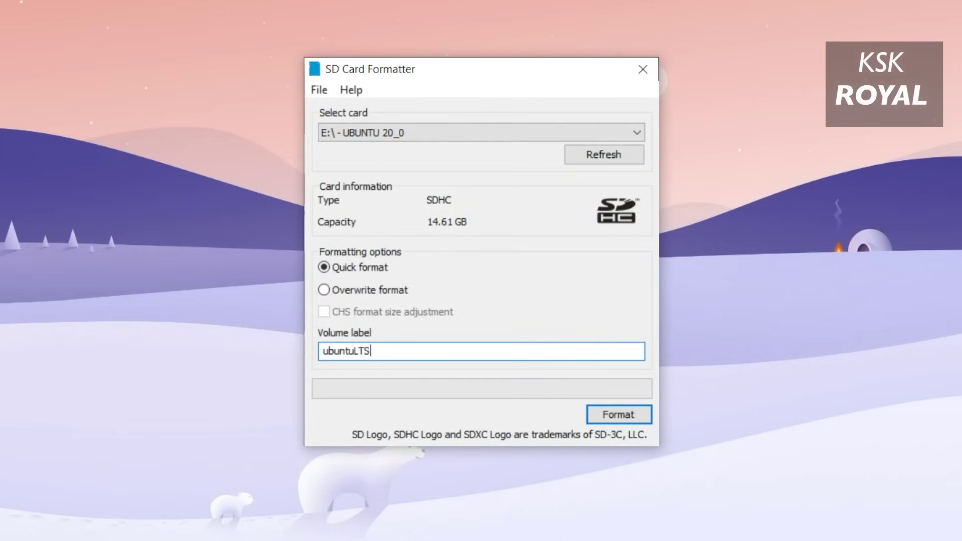
key(Return)
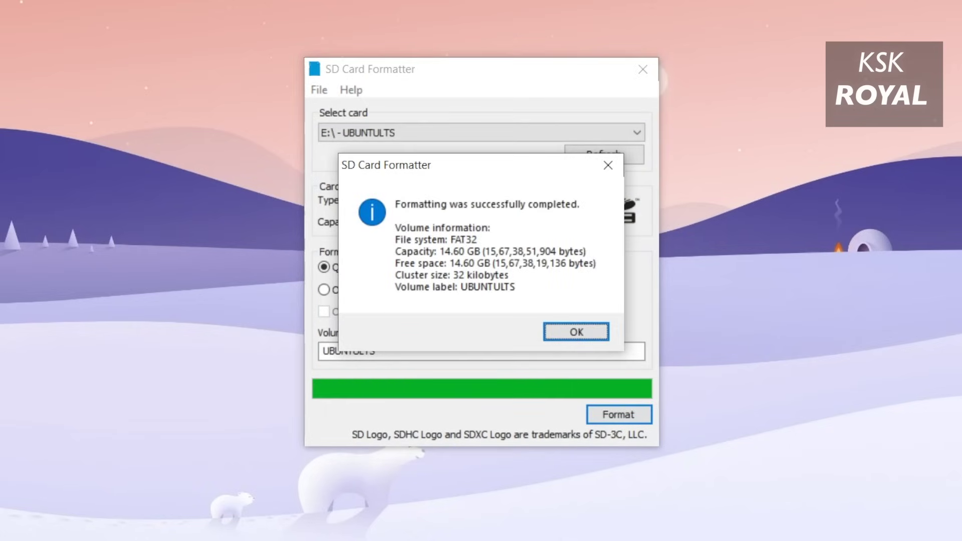
key(Return)
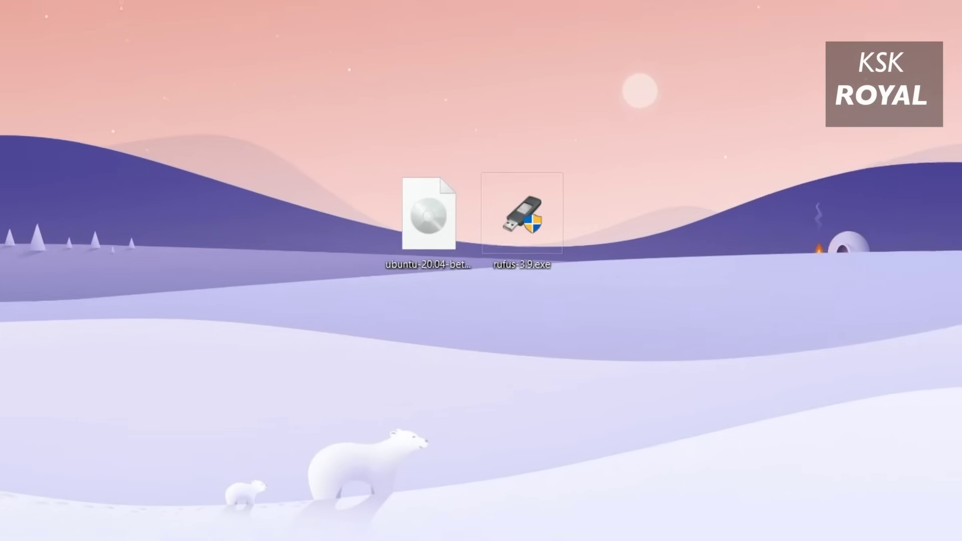
Run Rufus as administrator and reposition its window on screen.
right_click(523, 211)
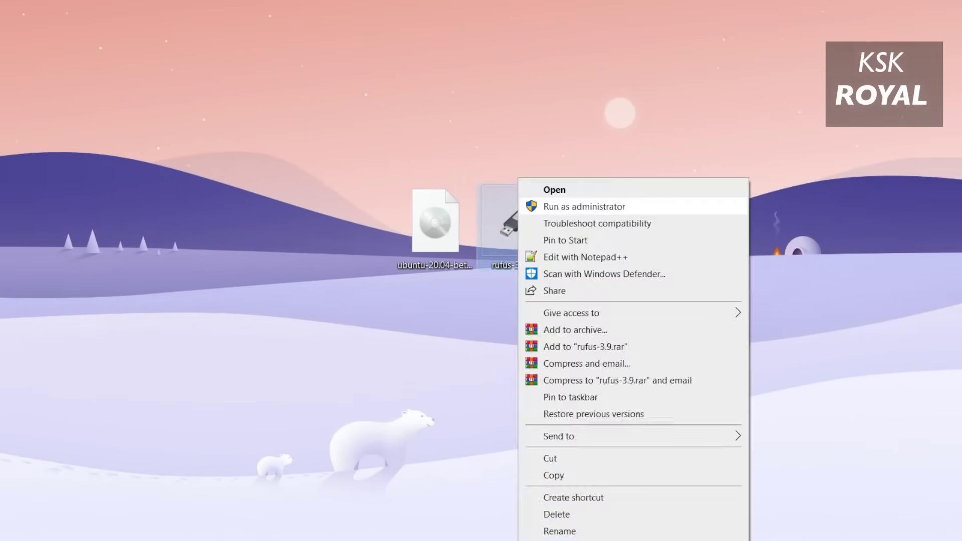
key(Return)
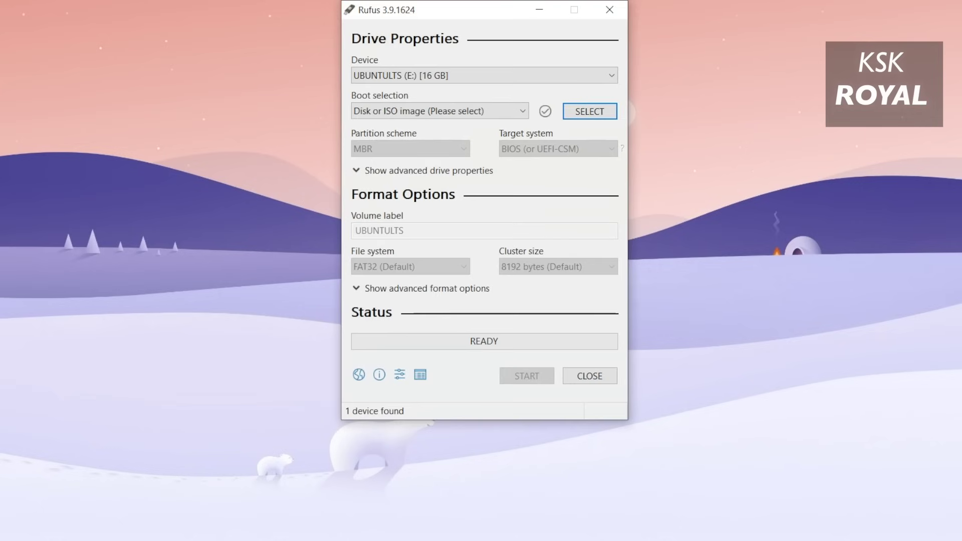
drag(449, 10, 285, 58)
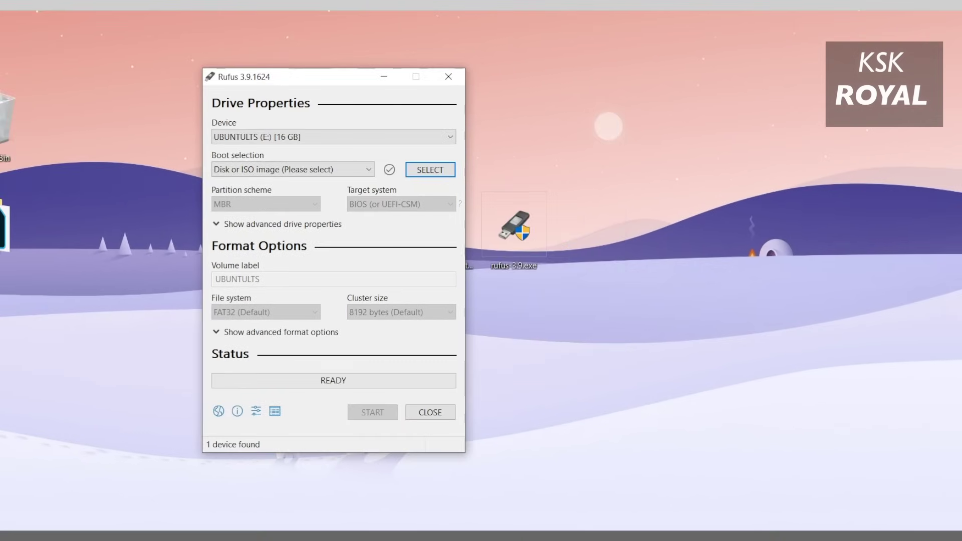
key(ctrl+l)
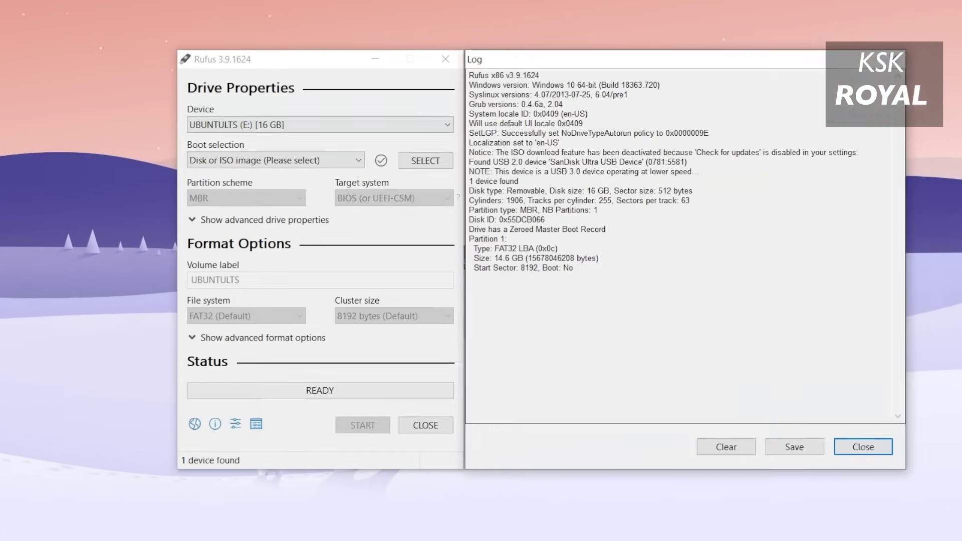
click(261, 219)
Target the UBUNTULTS drive and load the ubuntu-20.04-beta-desktop-amd64.iso image.
click(321, 124)
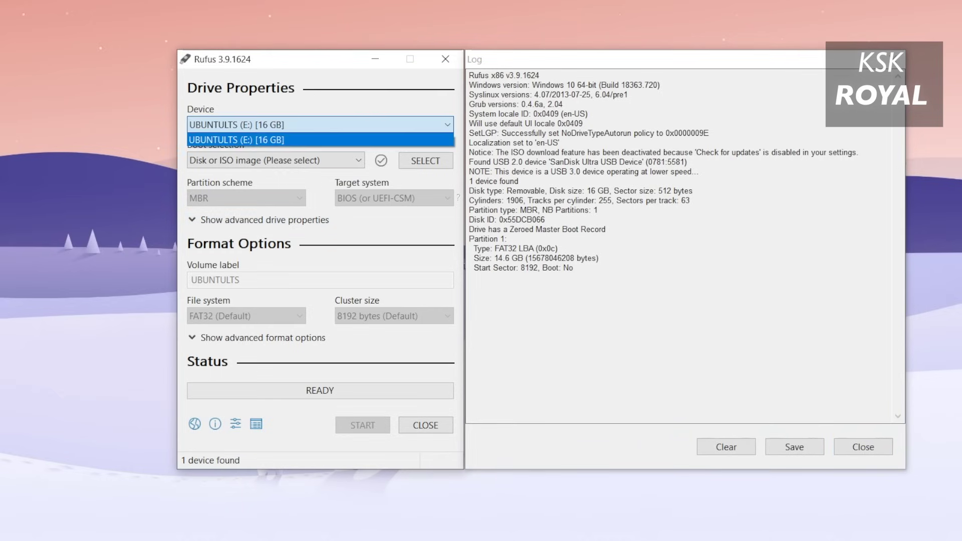
click(321, 139)
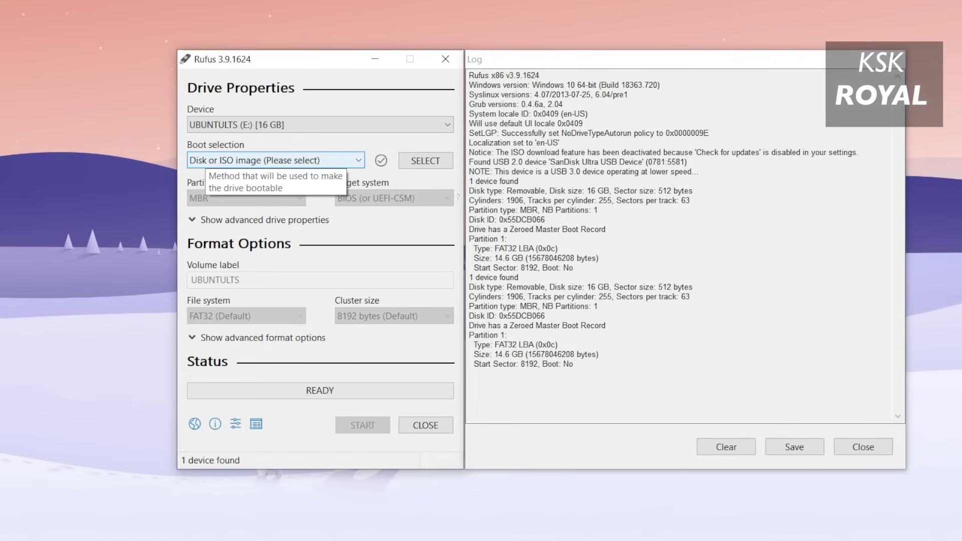
click(425, 160)
click(599, 170)
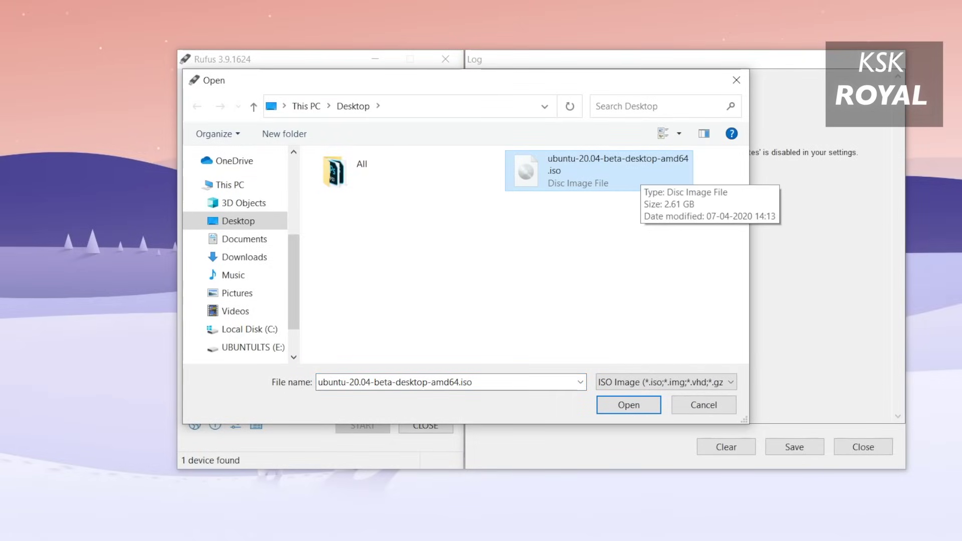
key(Return)
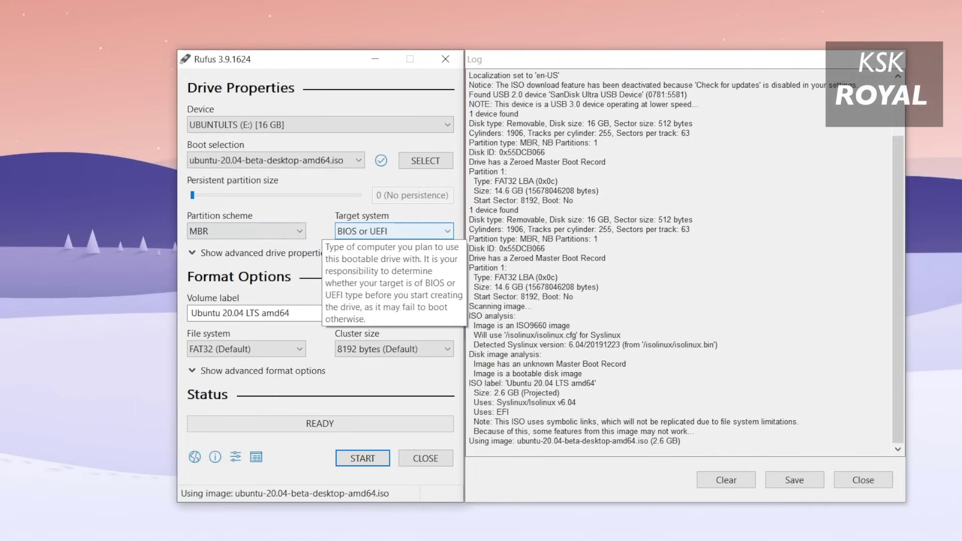
Keep target system BIOS or UEFI and partition scheme MBR, then select the volume label.
click(394, 231)
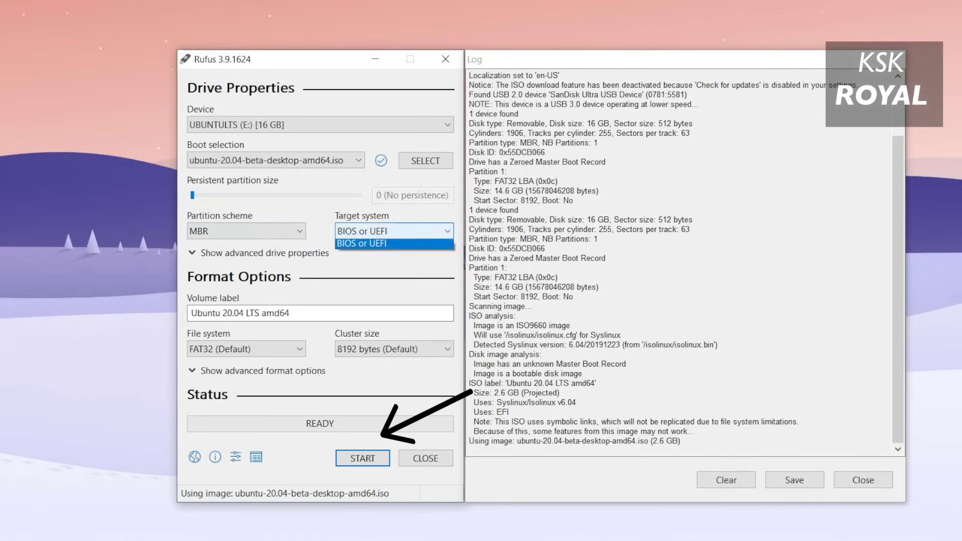
click(362, 241)
click(245, 231)
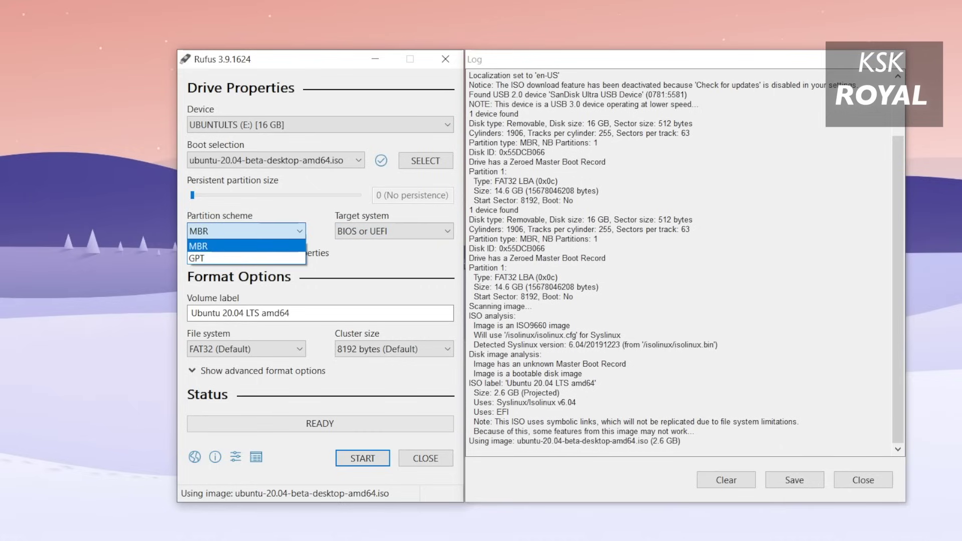
click(246, 240)
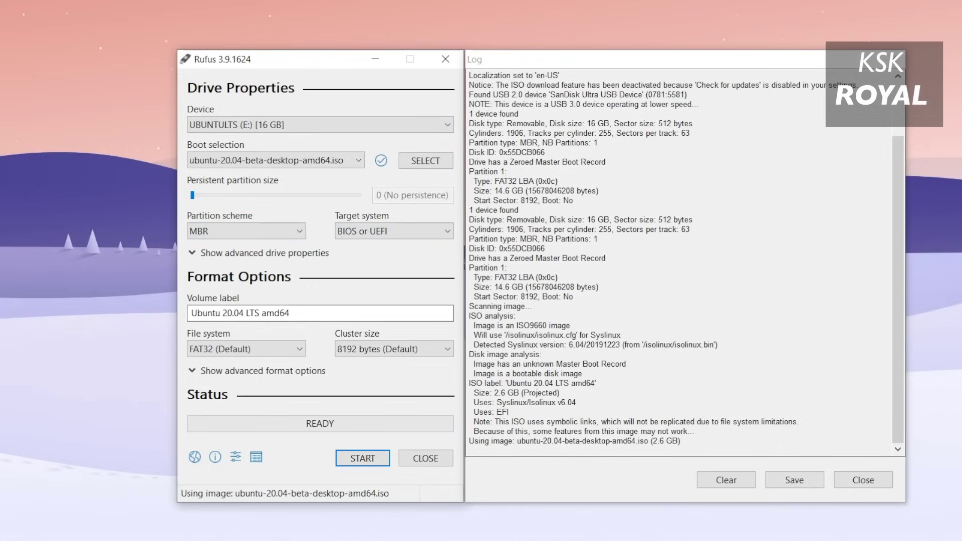
drag(290, 313, 191, 313)
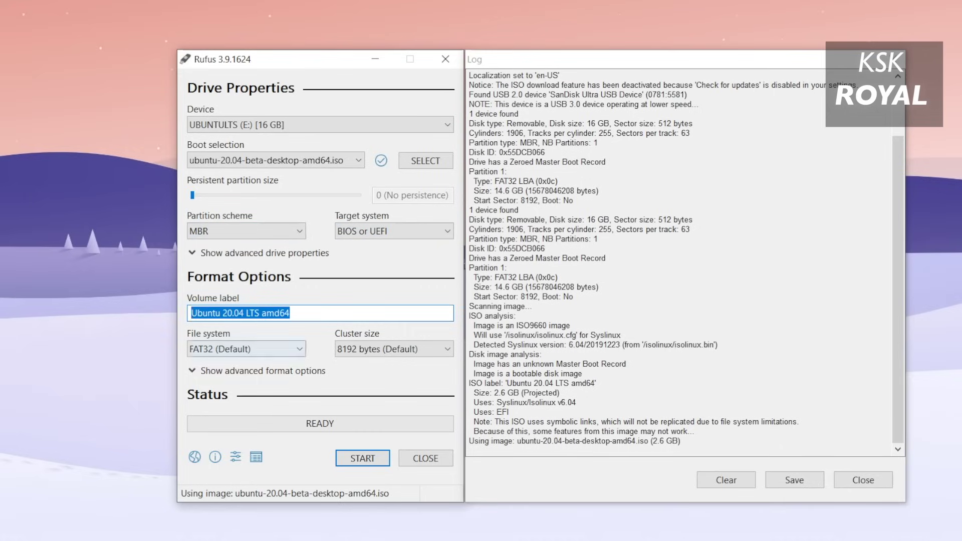
Write the image in ISO Image mode, allowing the Syslinux download and confirming the wipe.
click(362, 458)
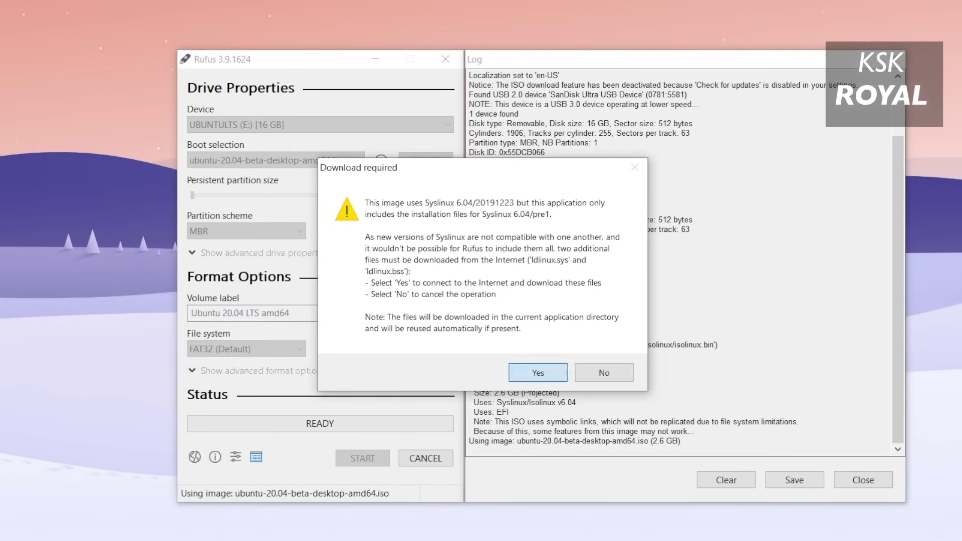
key(Return)
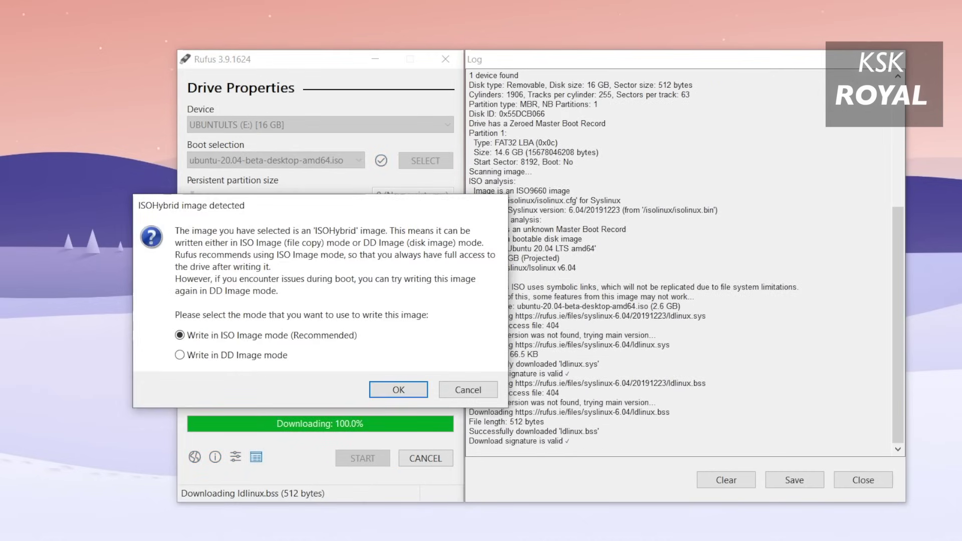
key(Return)
key(Return)
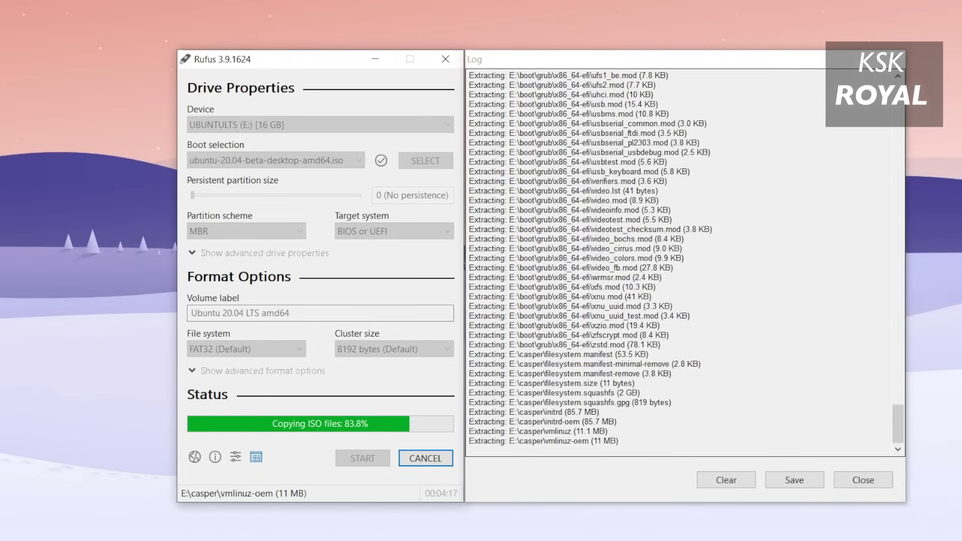
key(alt+Tab)
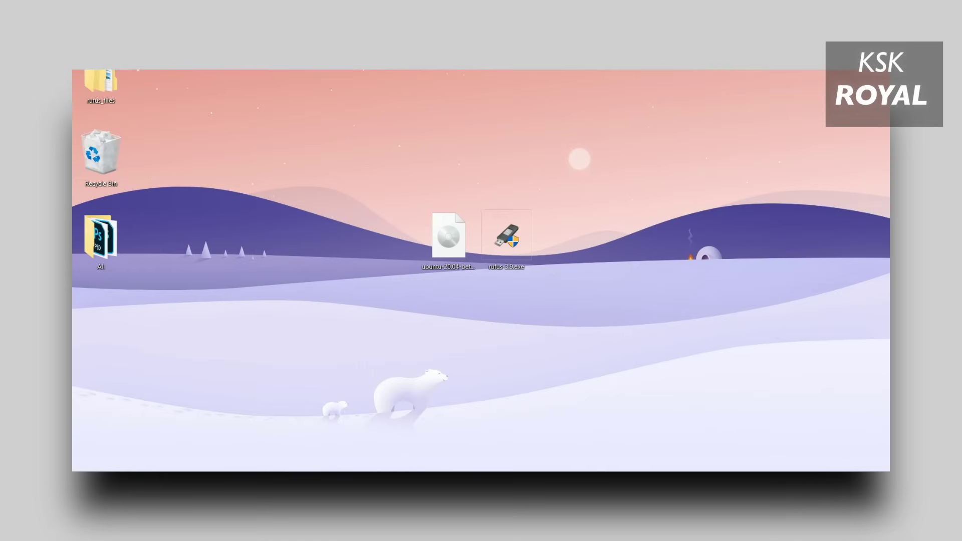
Start a Command Prompt via Run with cmd and launch diskmgmt.msc from it.
key(super+x)
text(r)
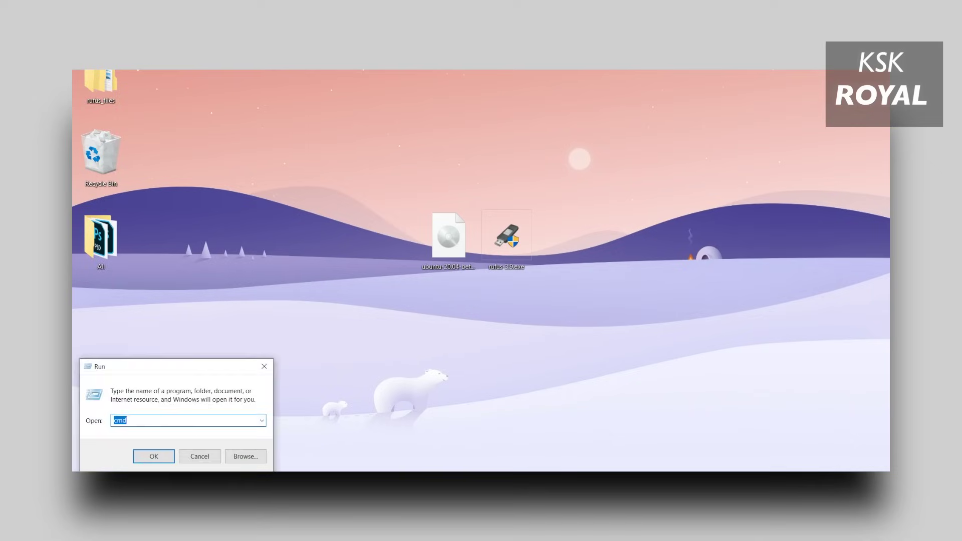
text(cmd)
key(Return)
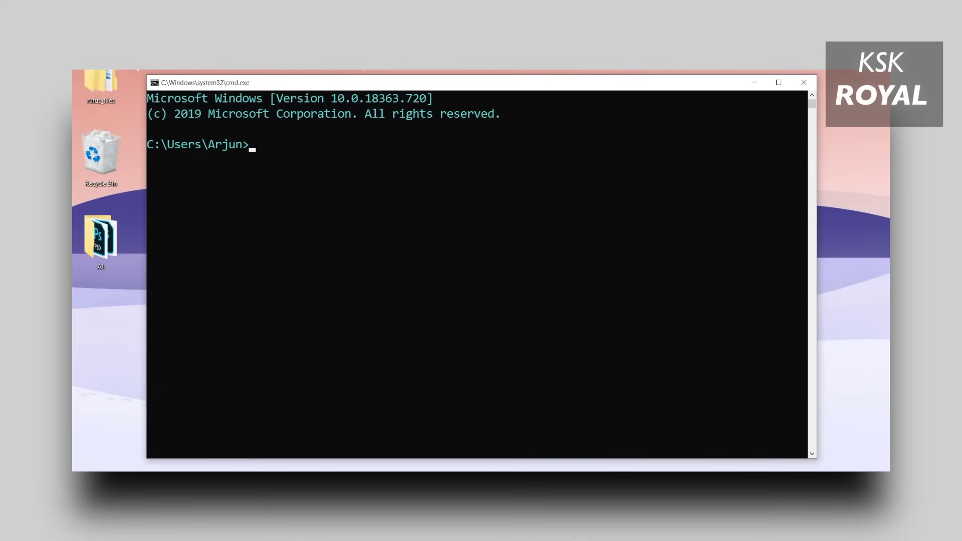
text(diskmgmt.msc)
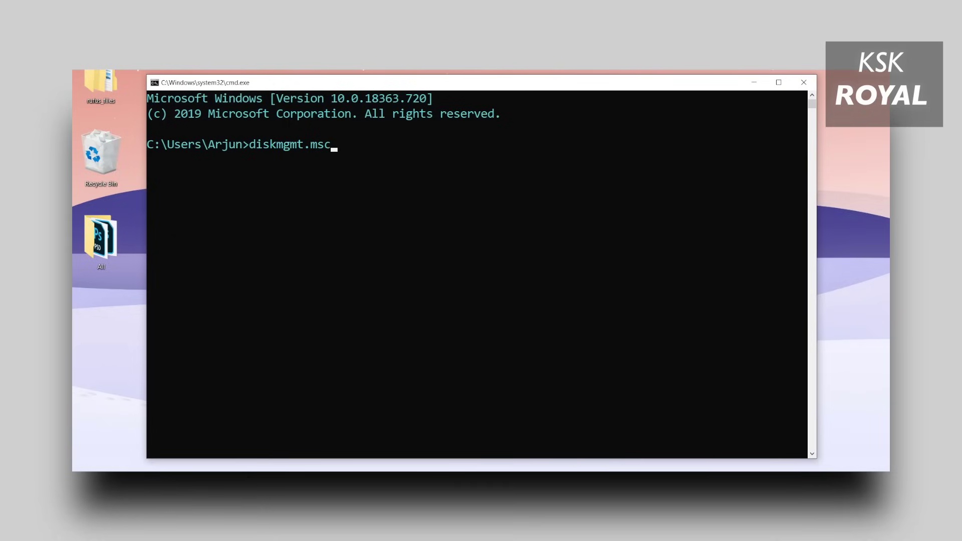
key(Return)
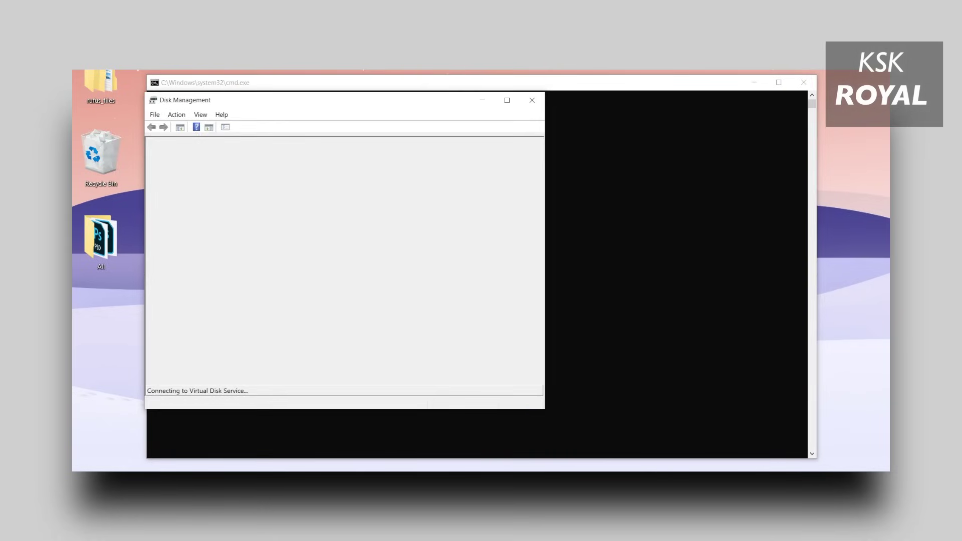
Widen and lengthen the window, then inspect Disk 0, Disk 1, System Reserved and C:.
click(753, 82)
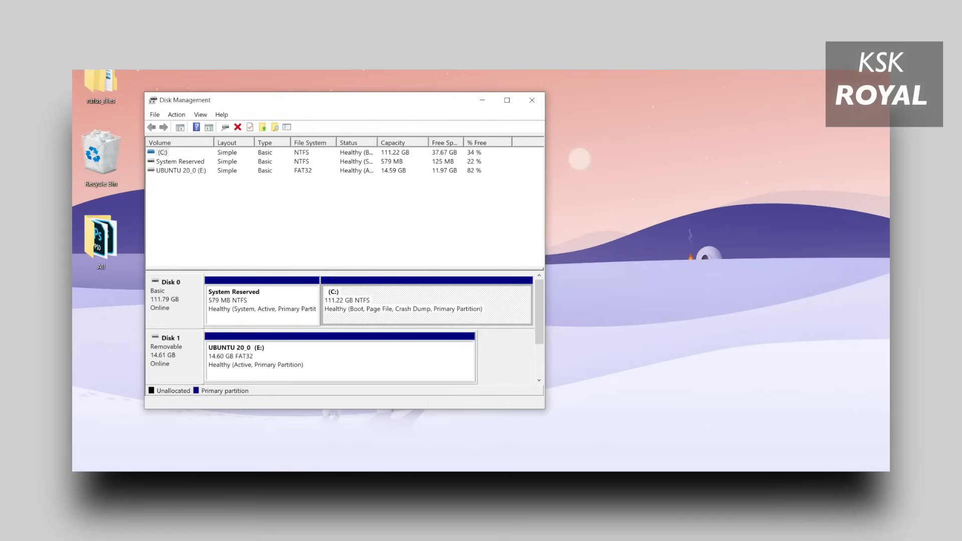
drag(545, 250, 804, 251)
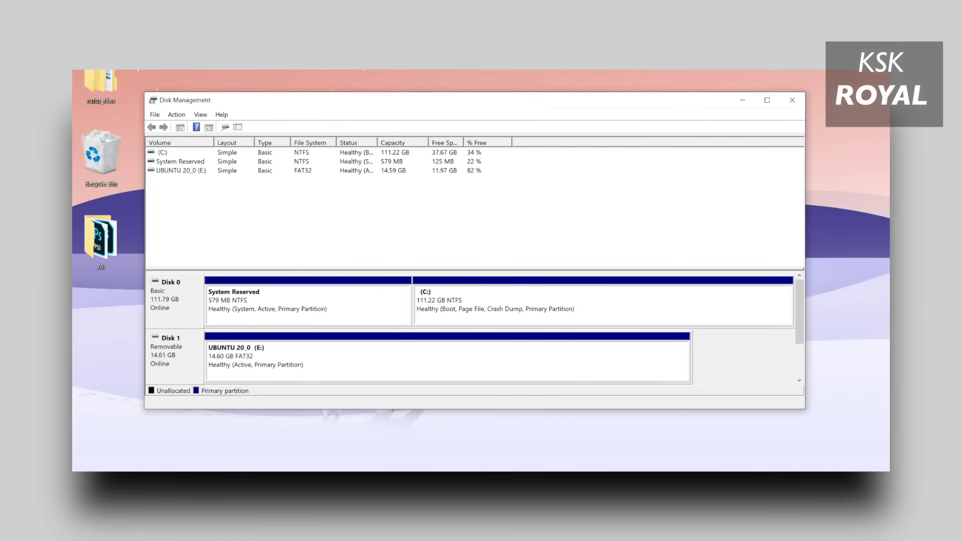
drag(476, 409, 476, 446)
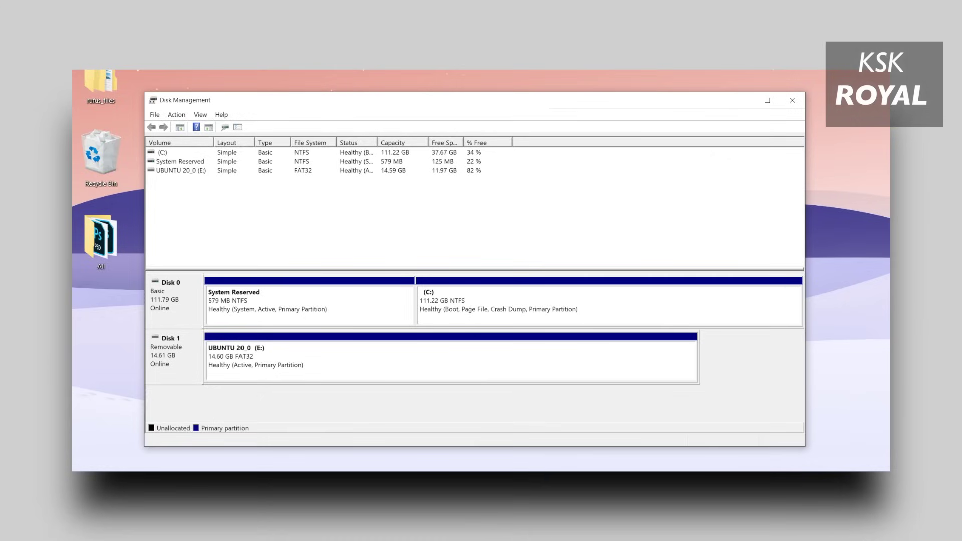
click(166, 295)
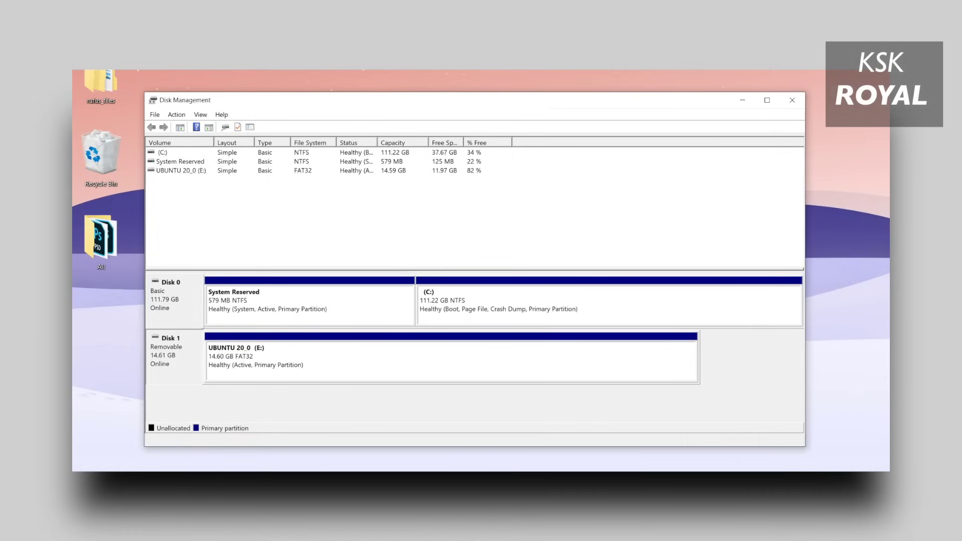
click(165, 351)
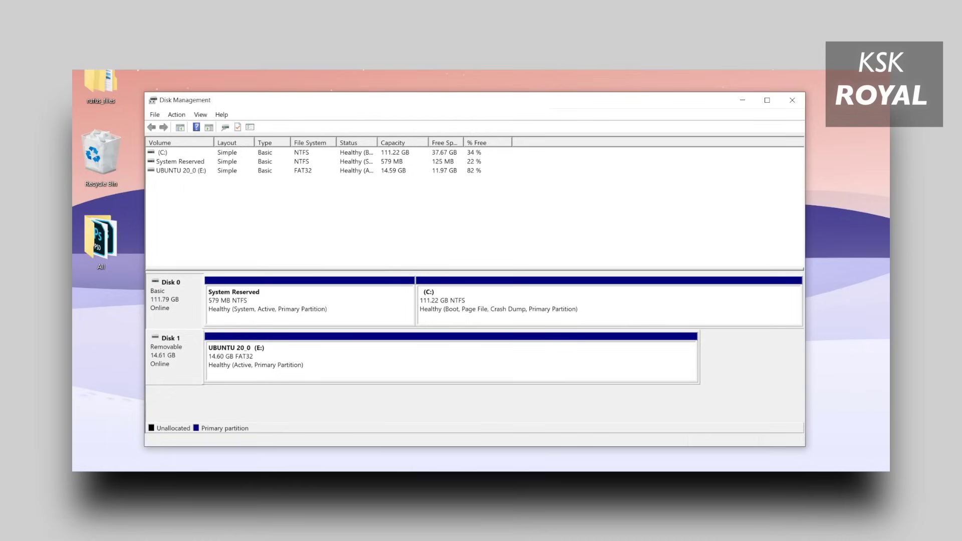
click(310, 303)
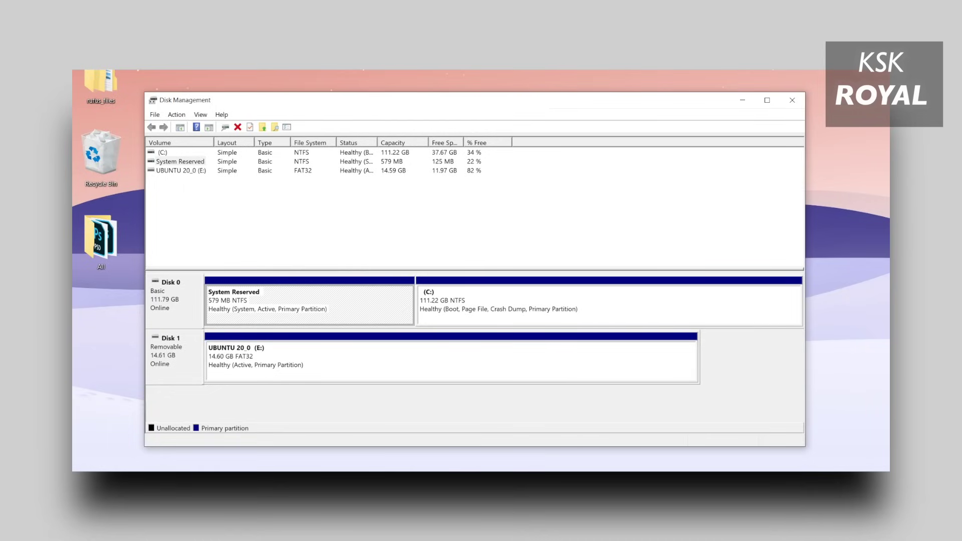
click(501, 303)
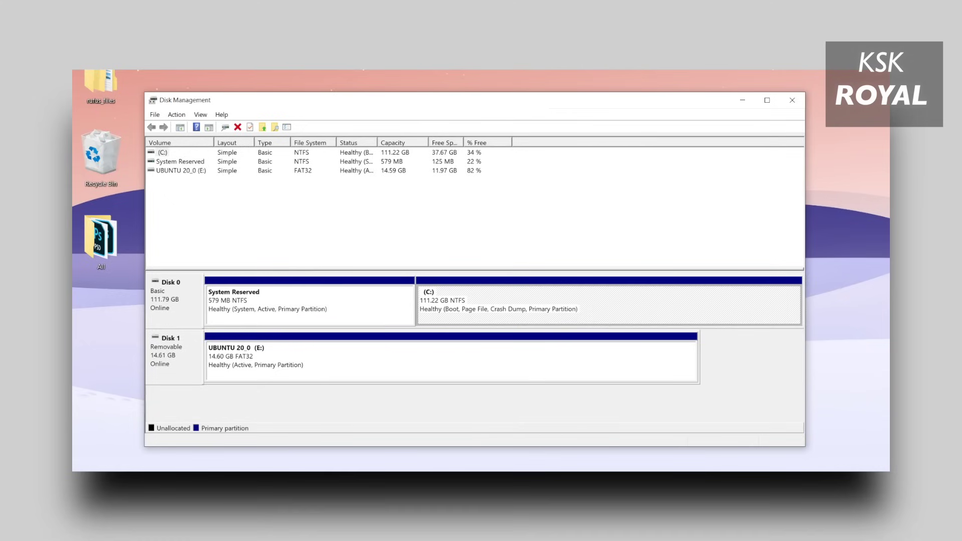
drag(805, 270, 818, 271)
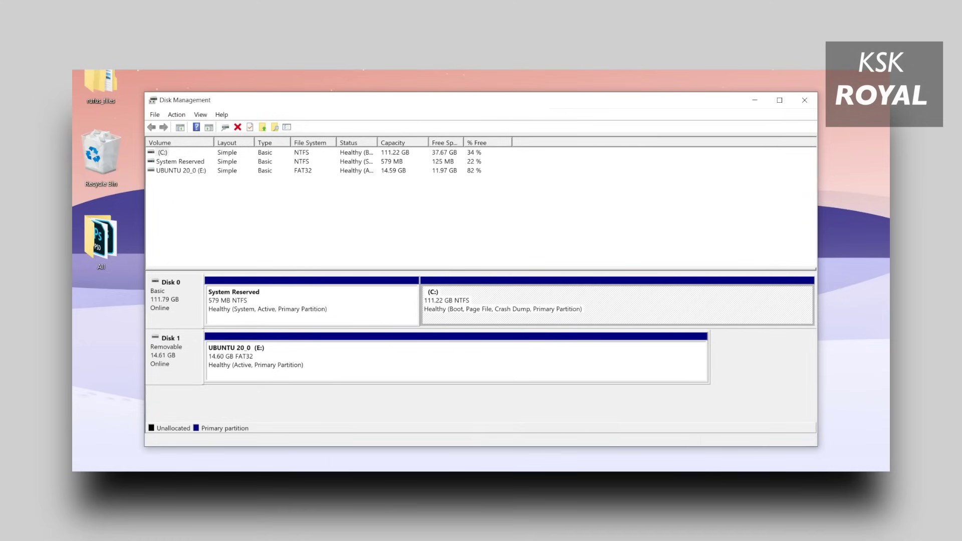
Use Shrink Volume on C: with a shrink amount of 30000 MB.
right_click(505, 292)
click(531, 376)
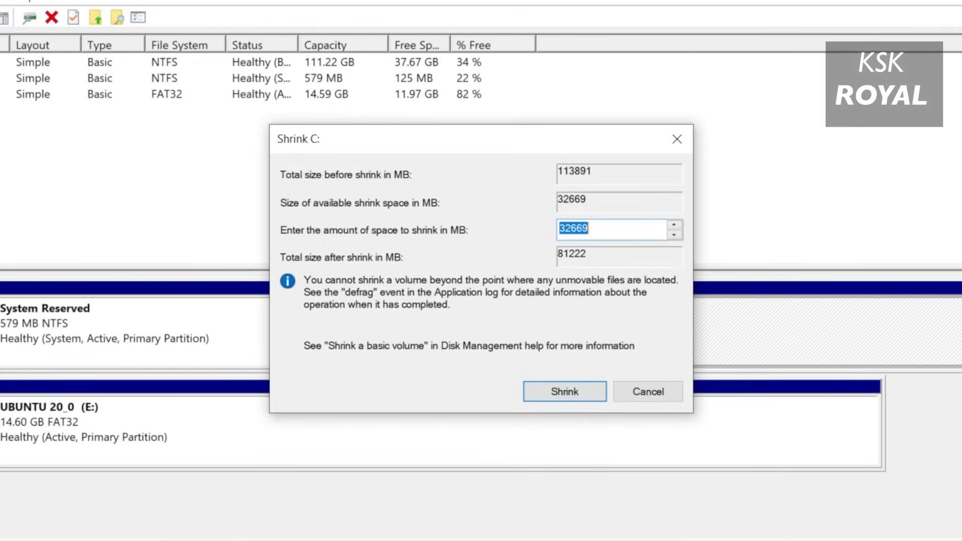
text(30000)
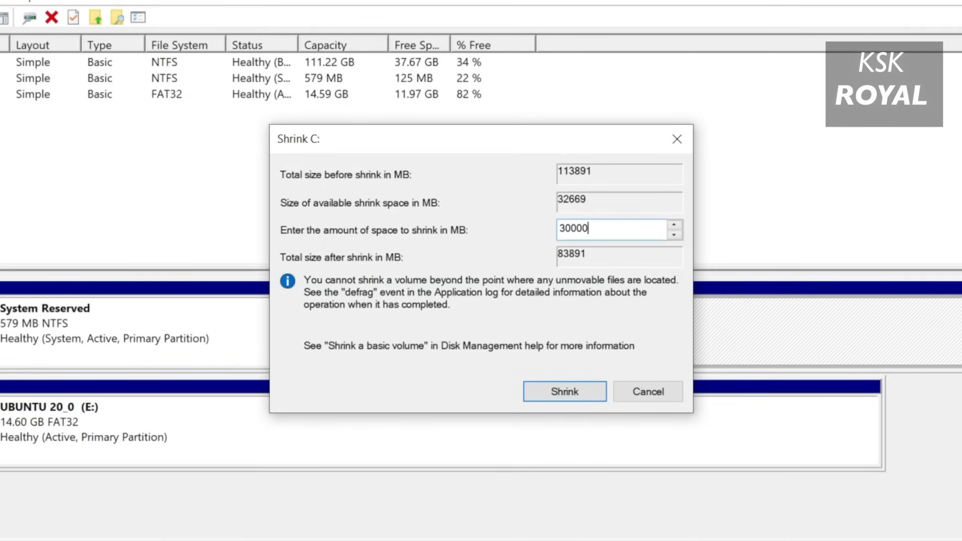
key(shift+Home)
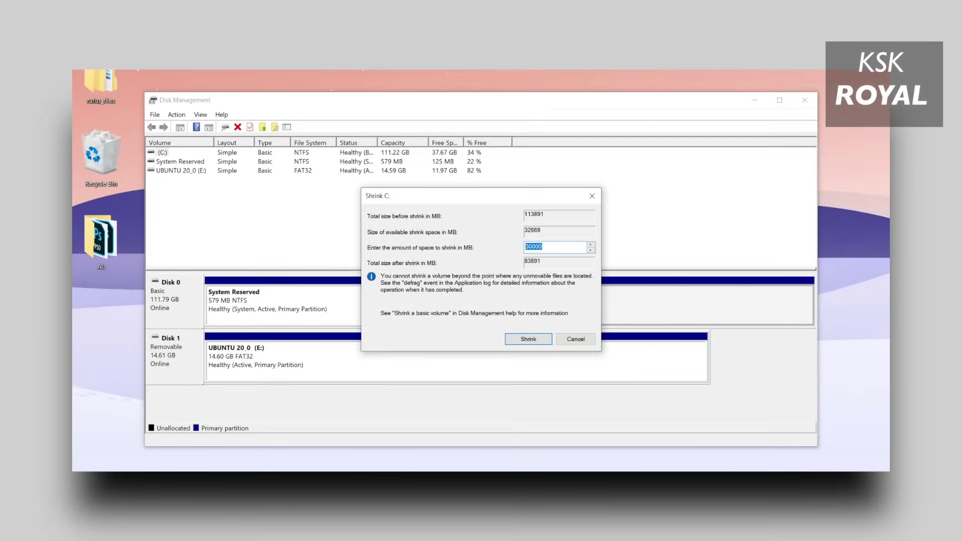
key(Return)
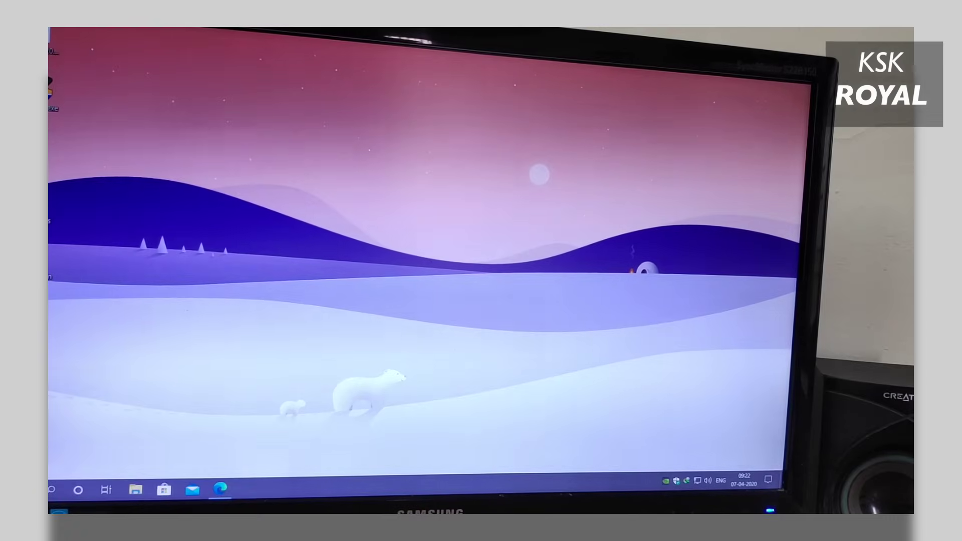
Restart Windows from the quick system actions menu.
key(super+x)
key(u)
key(r)
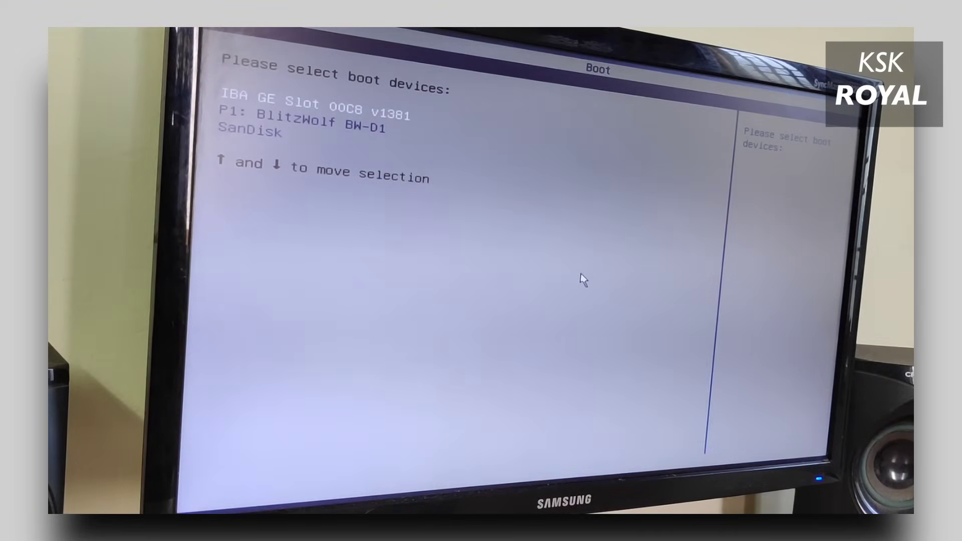
Highlight the SanDisk USB drive in the BIOS boot menu and boot from it.
key(Down)
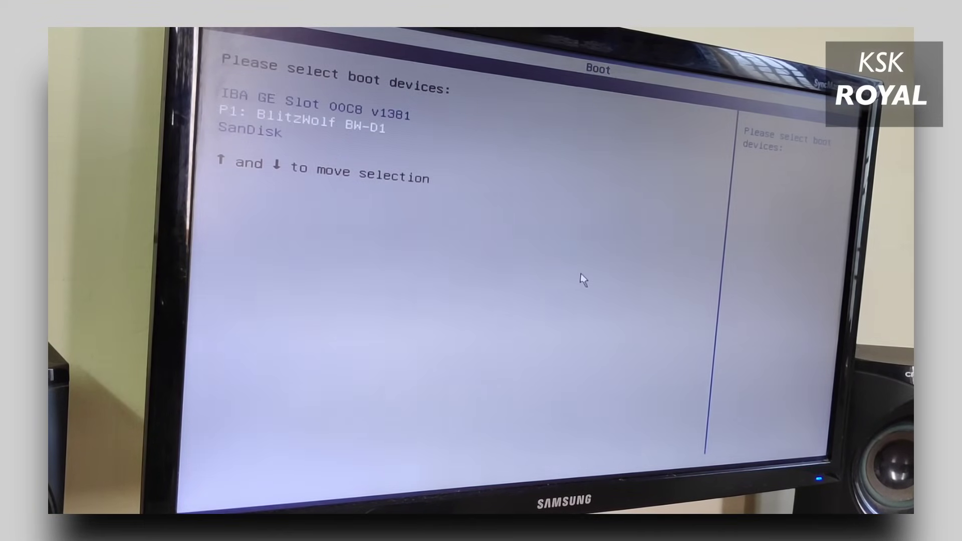
key(Down)
key(Up)
key(Up)
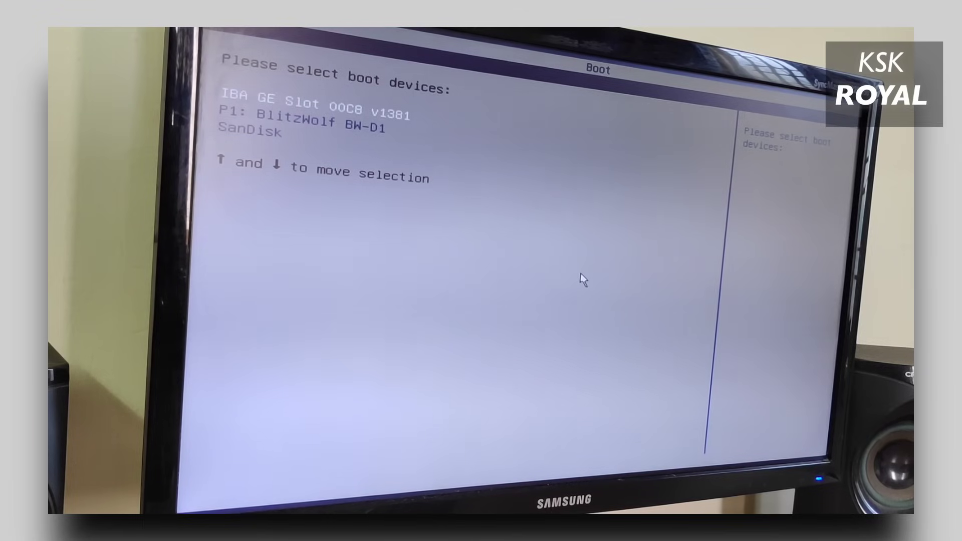
key(Down)
key(Down)
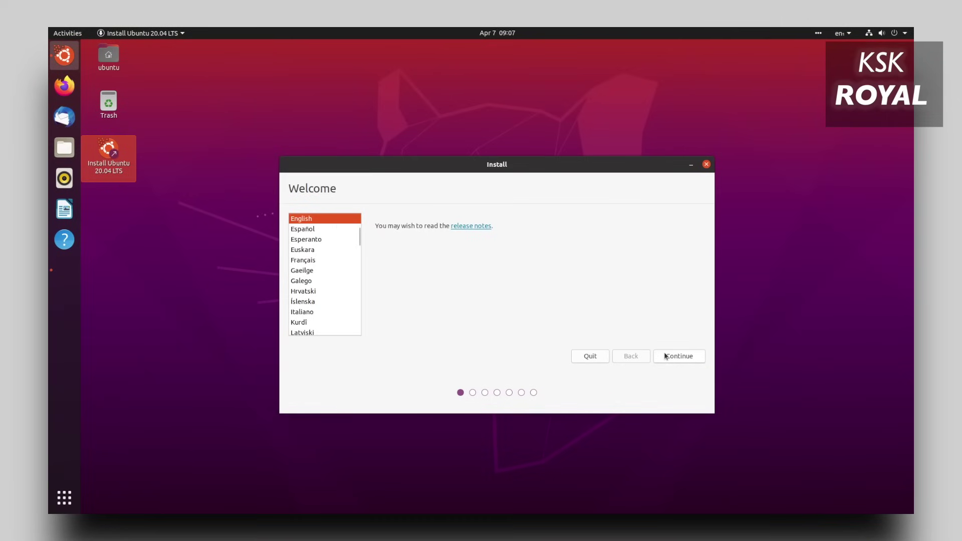
Accept English and the US keyboard, turn off update downloads, and enable third-party software.
click(665, 356)
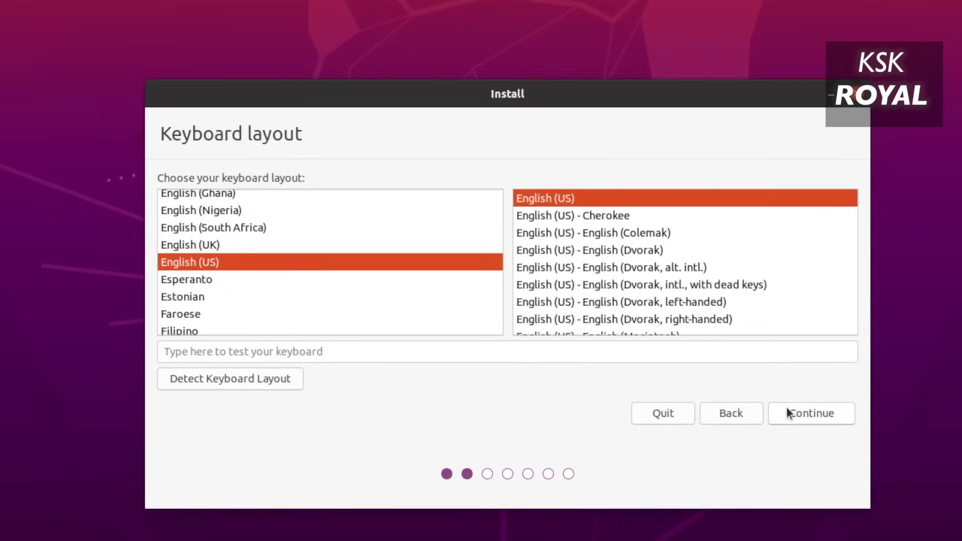
click(786, 407)
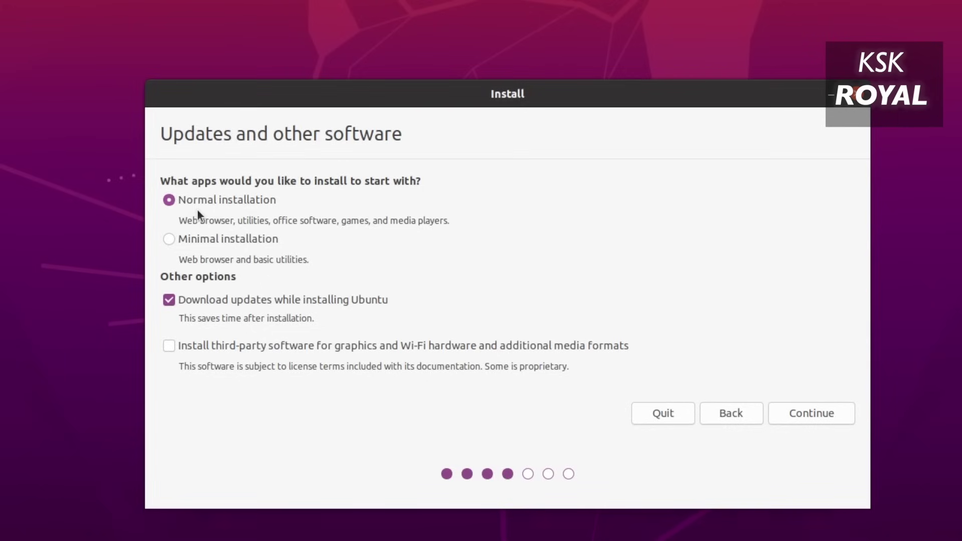
triple_click(220, 216)
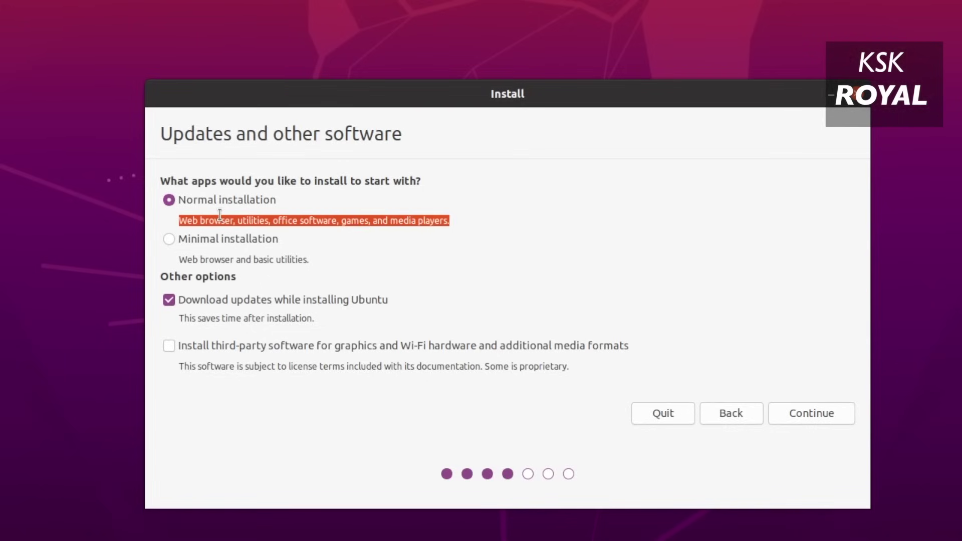
click(173, 300)
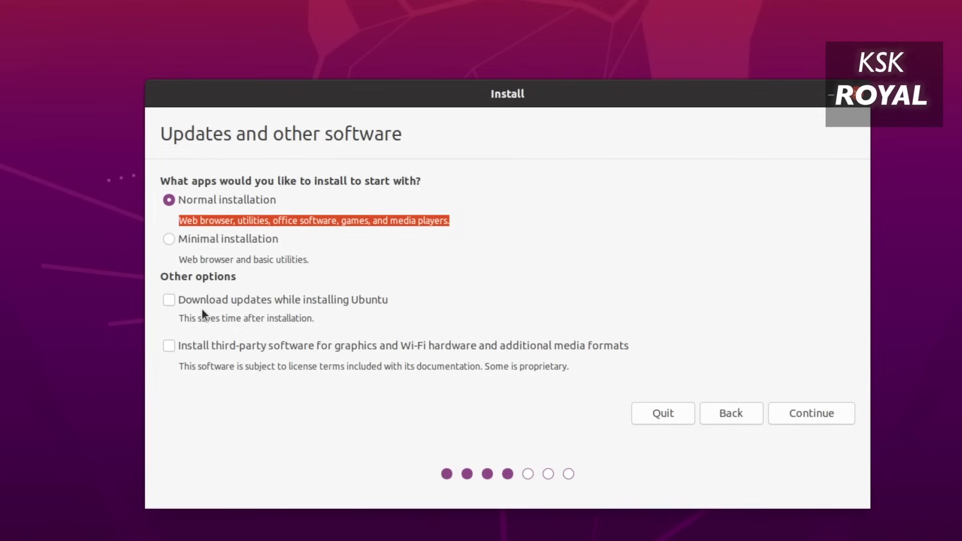
click(171, 347)
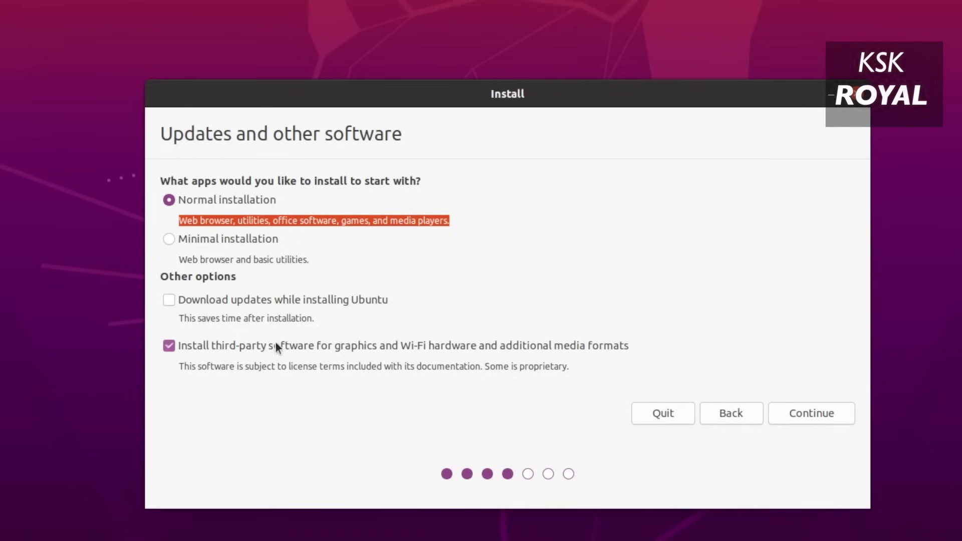
triple_click(298, 367)
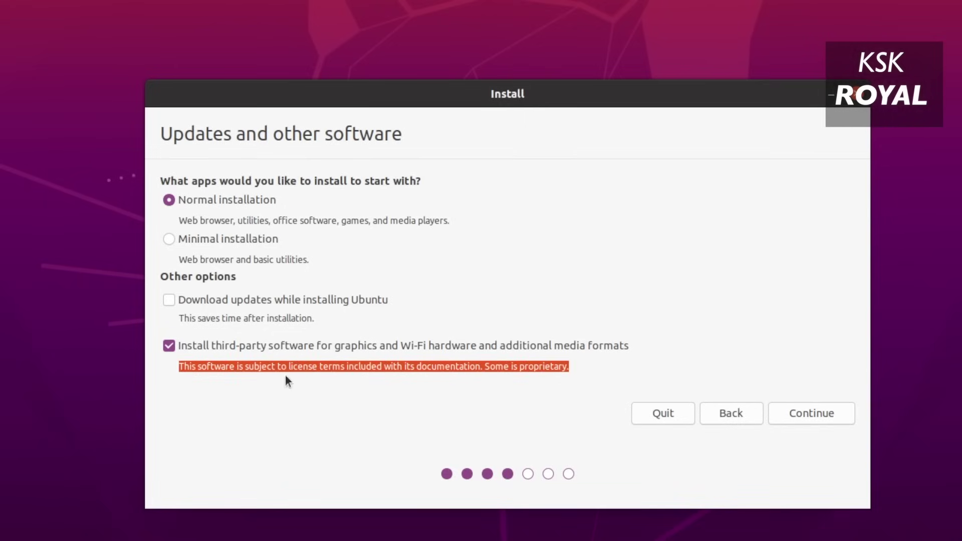
click(274, 343)
click(811, 413)
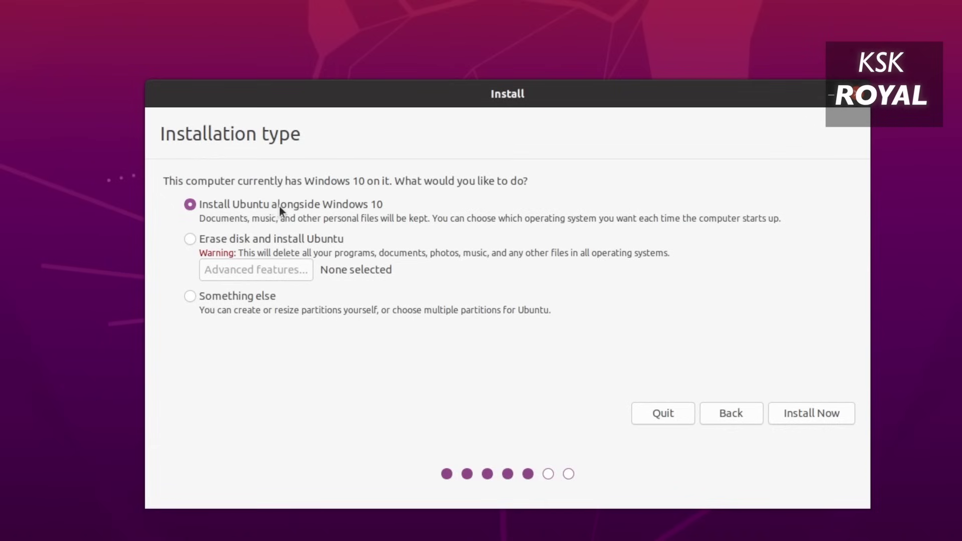
Preview Erase disk's Advanced features without changes, then choose Something else for manual partitioning.
click(190, 237)
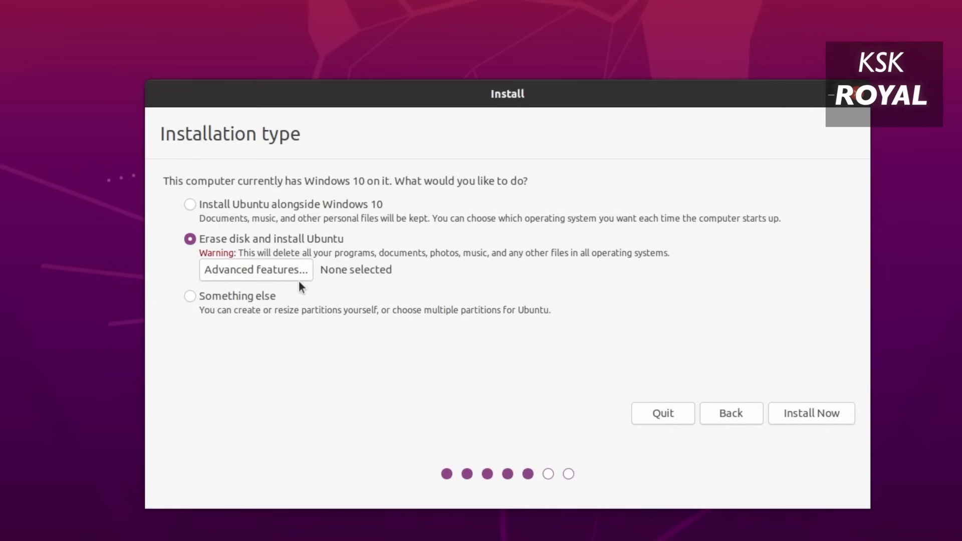
click(278, 272)
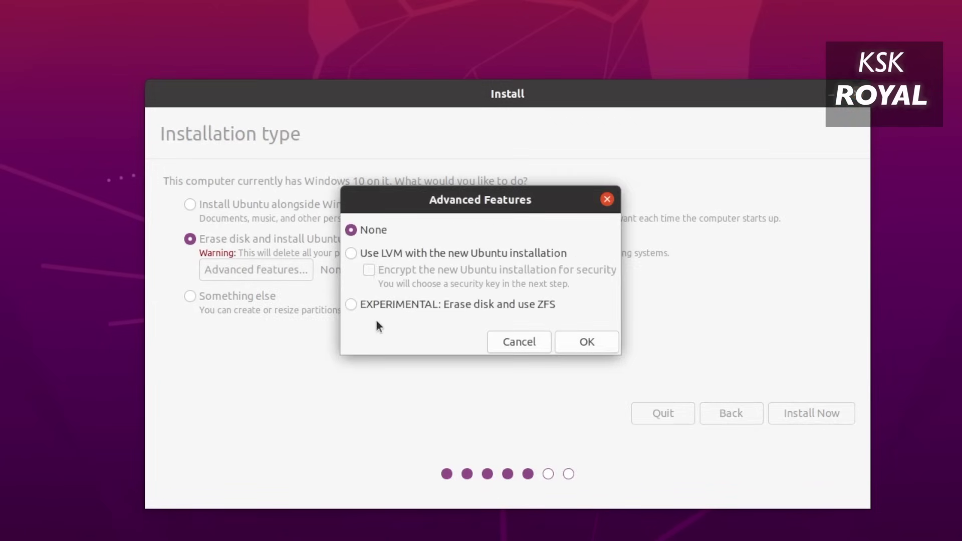
click(377, 309)
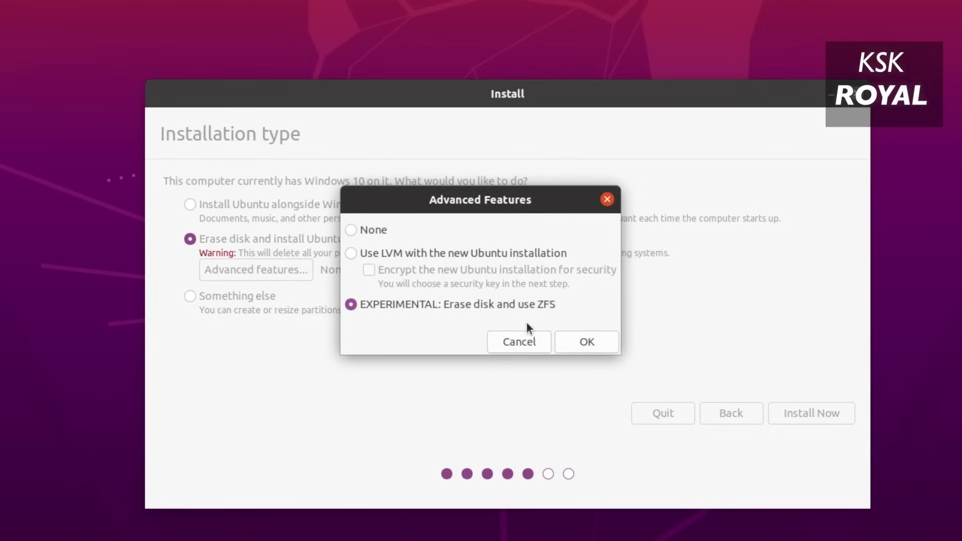
click(506, 344)
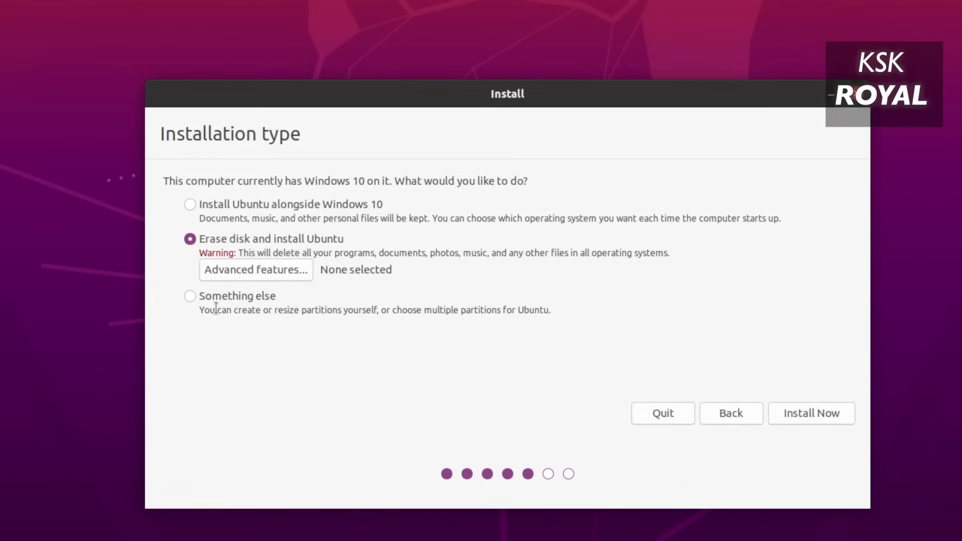
click(184, 297)
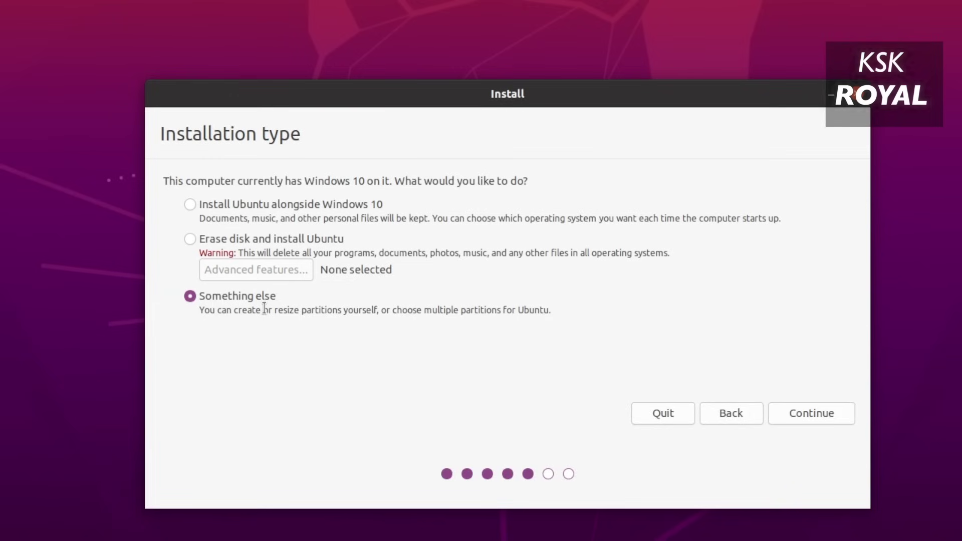
click(784, 414)
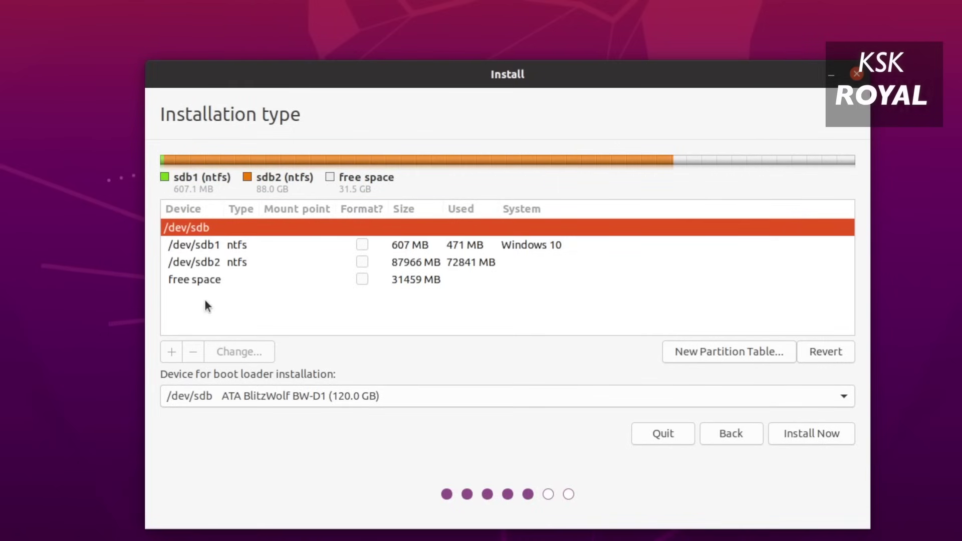
Add a 25000 MB logical Ext4 partition mounted at / from the 31459 MB free space.
click(210, 281)
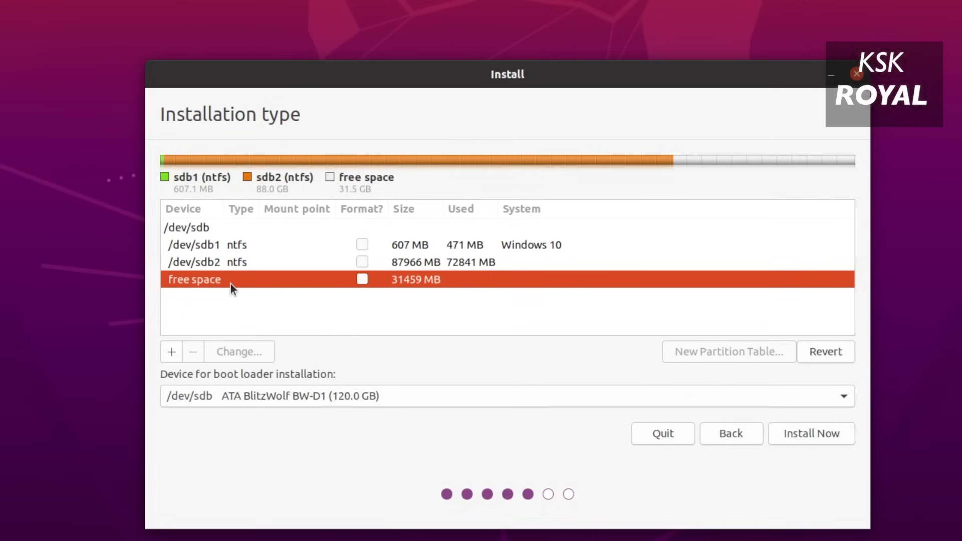
click(171, 352)
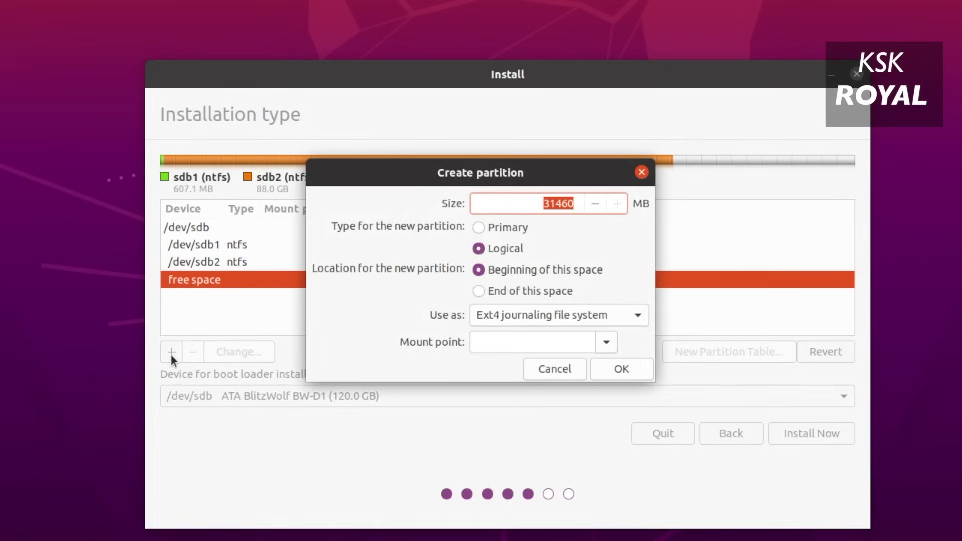
drag(540, 204, 586, 208)
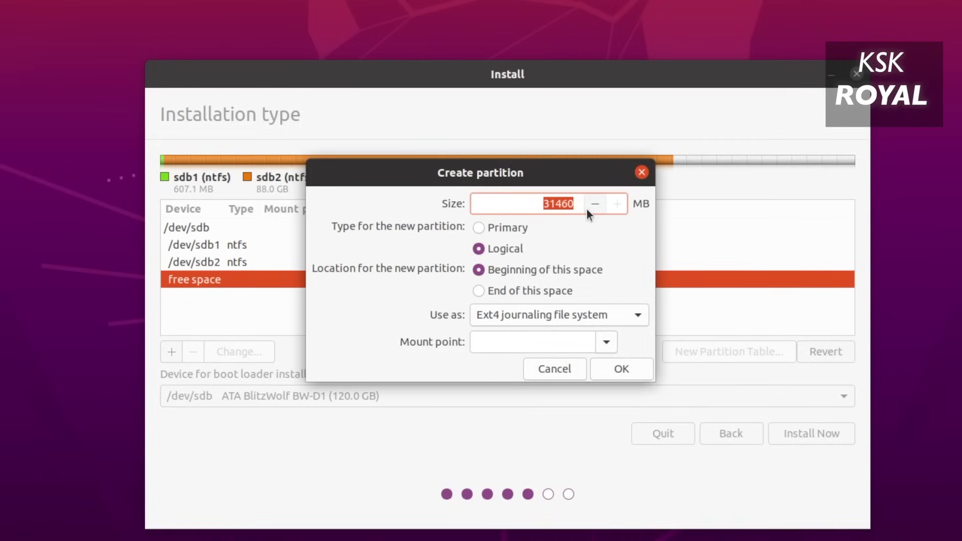
text(25000)
click(500, 249)
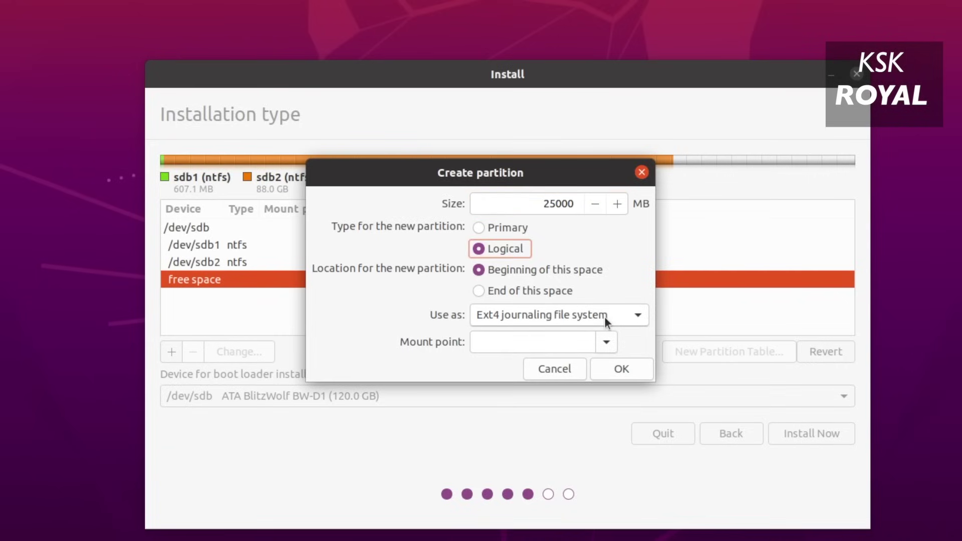
click(605, 345)
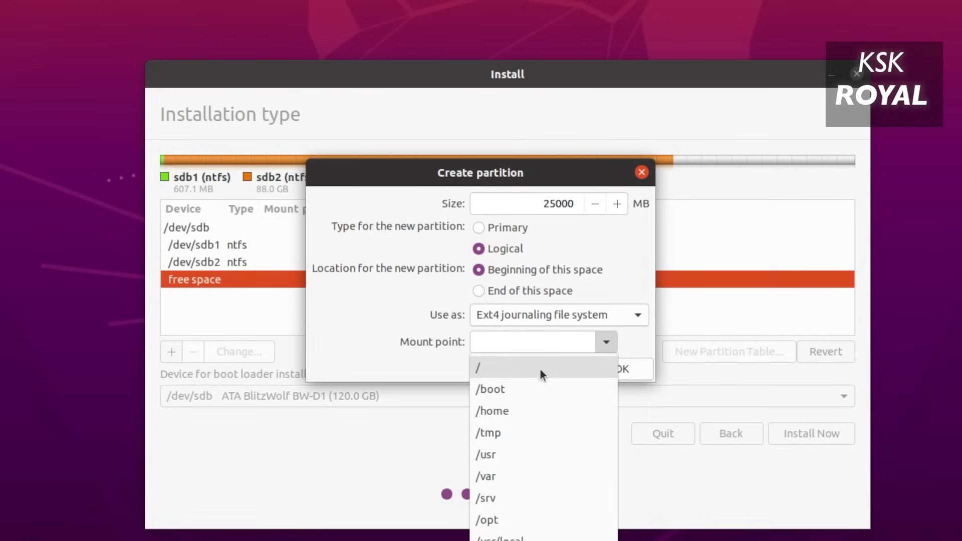
click(510, 372)
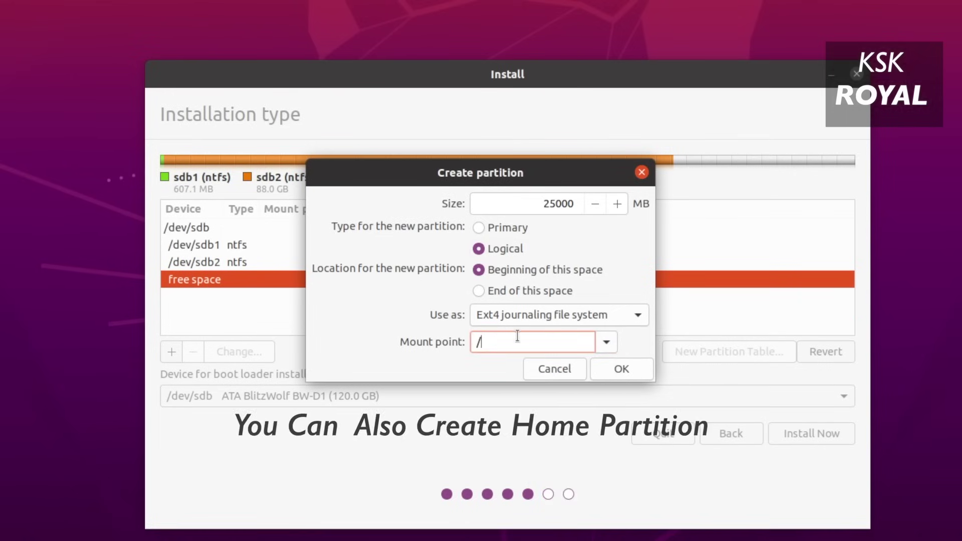
click(615, 365)
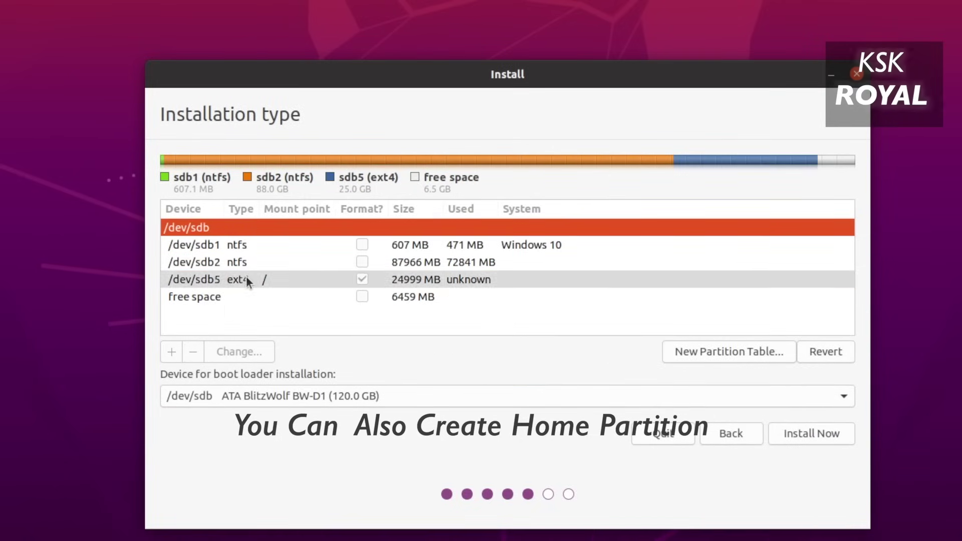
Make the remaining 6459 MB free space a logical swap area partition, /dev/sdb6.
click(246, 278)
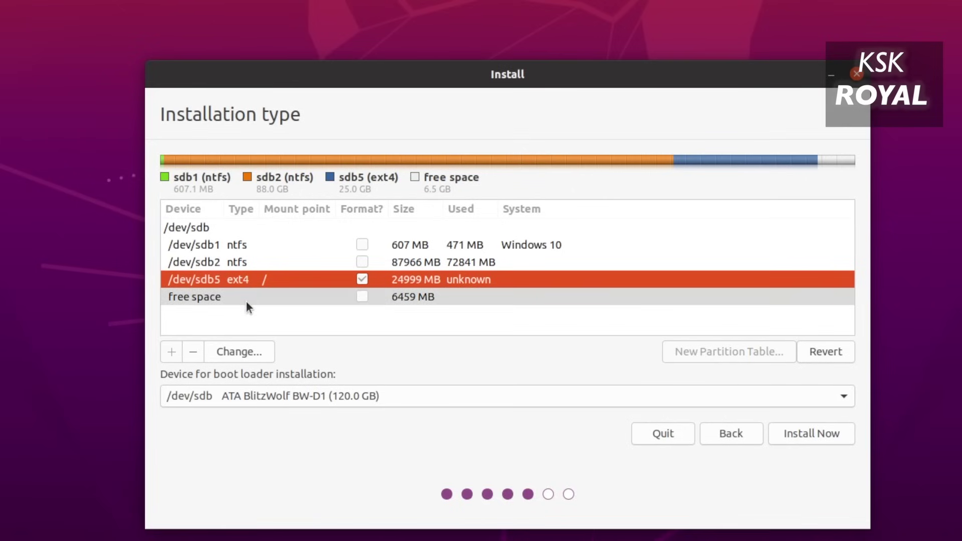
click(225, 300)
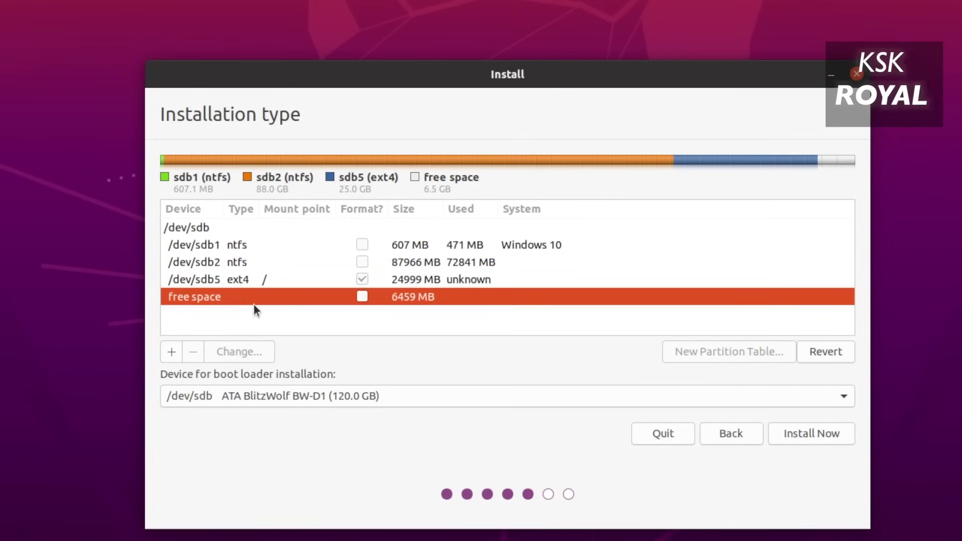
click(171, 352)
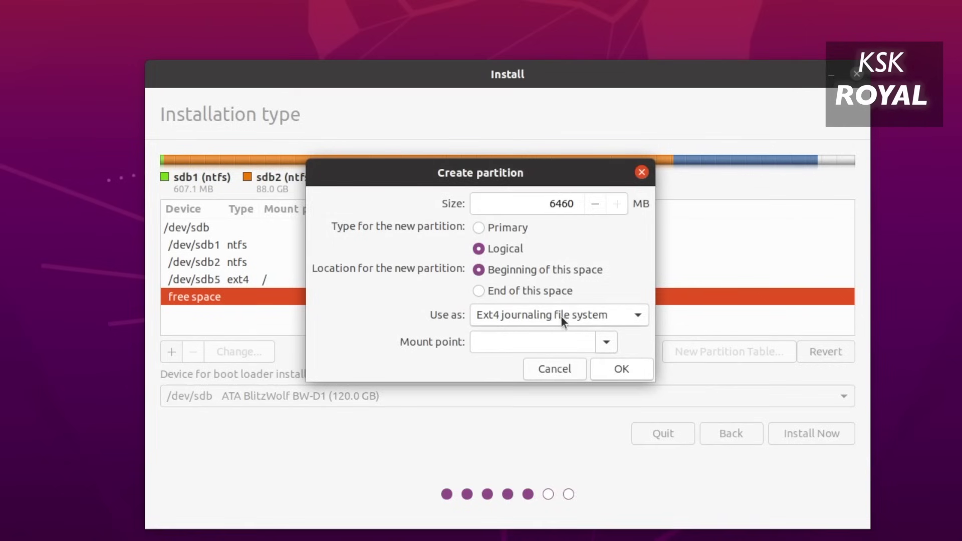
click(593, 314)
click(562, 489)
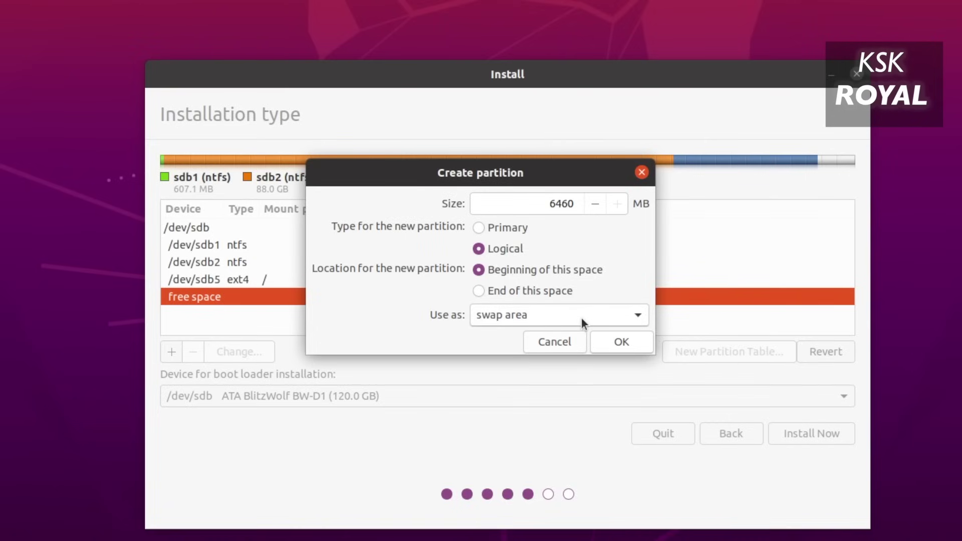
click(635, 344)
click(256, 297)
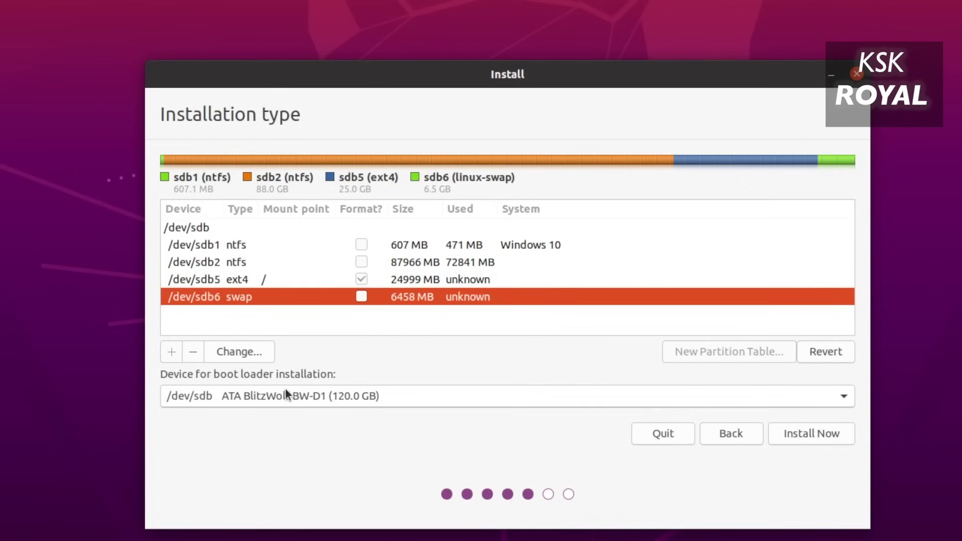
Set the boot loader device to /dev/sdb5, then Install Now and confirm writing the disk changes.
double_click(257, 374)
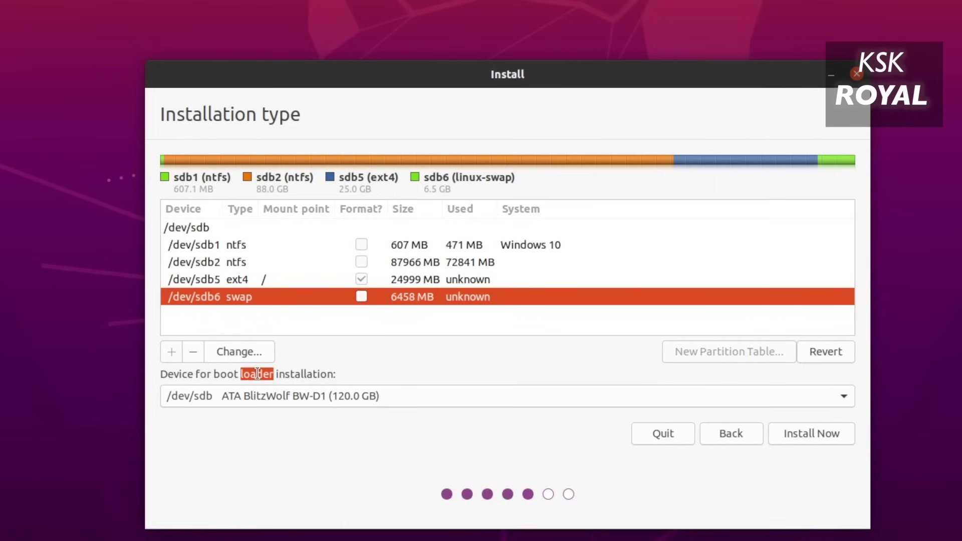
click(295, 399)
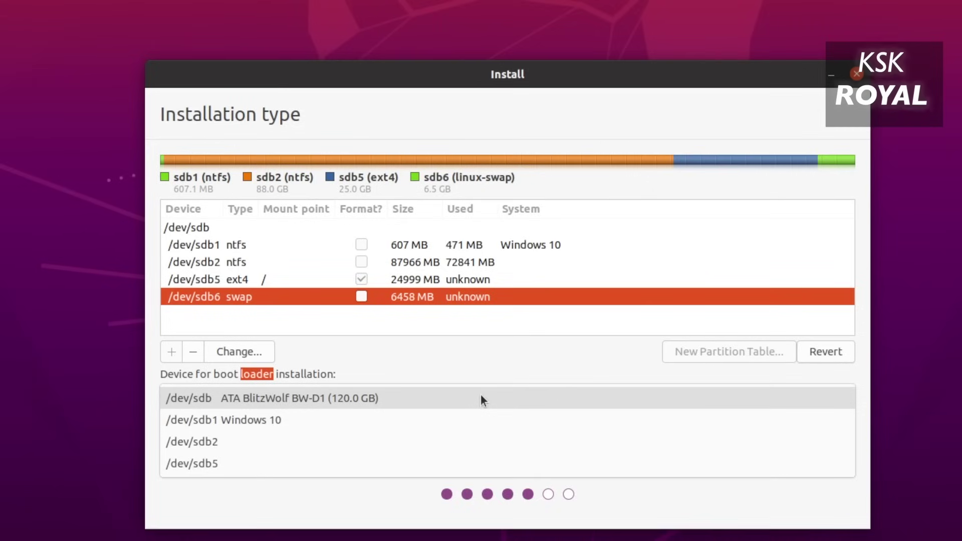
click(431, 365)
click(199, 279)
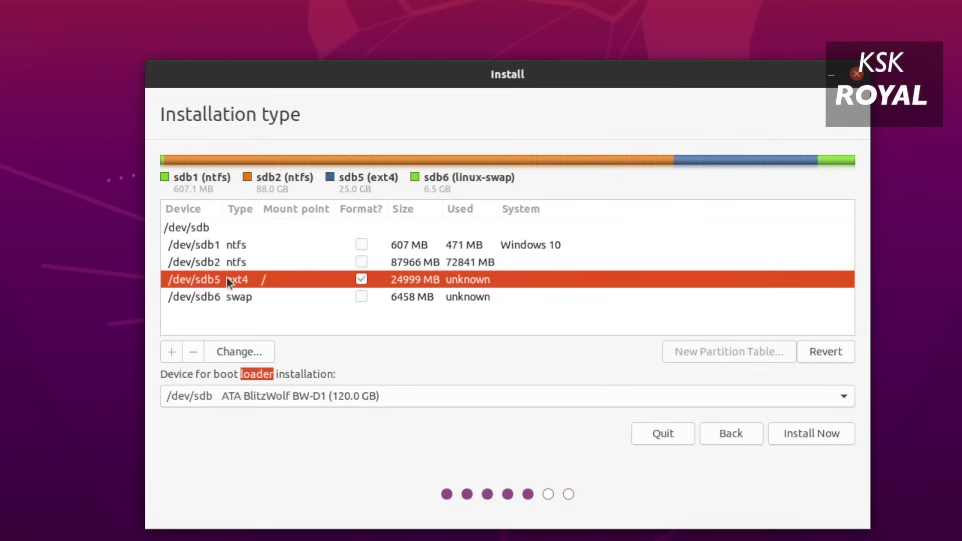
click(303, 394)
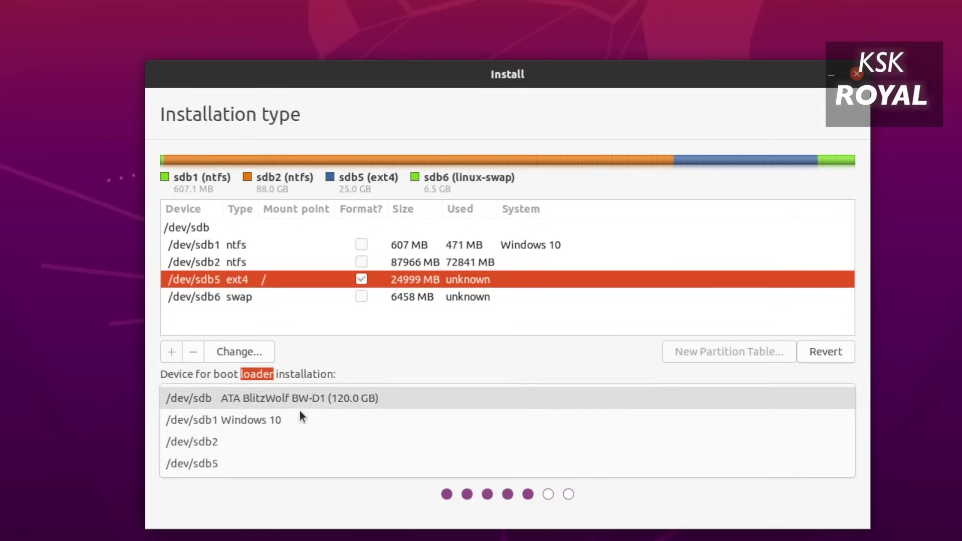
click(271, 463)
click(274, 403)
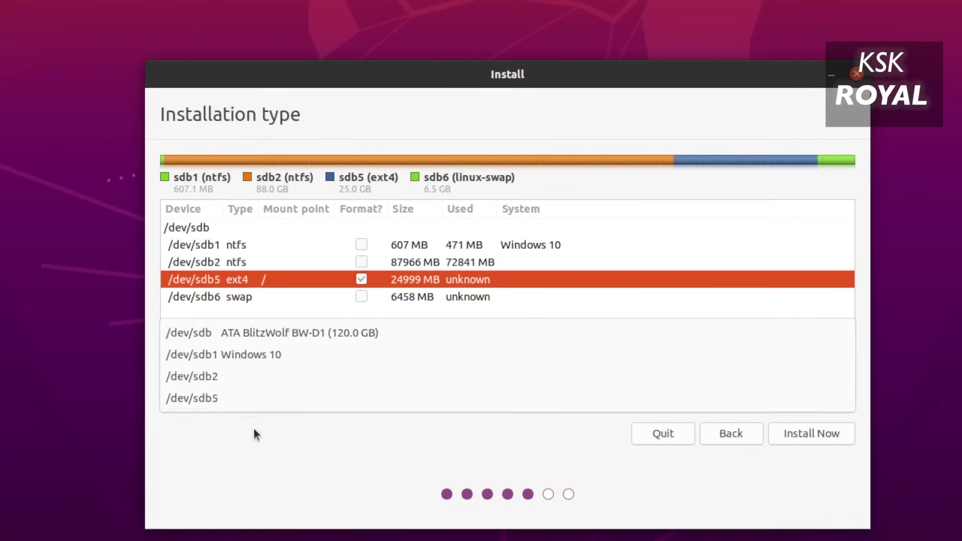
click(264, 398)
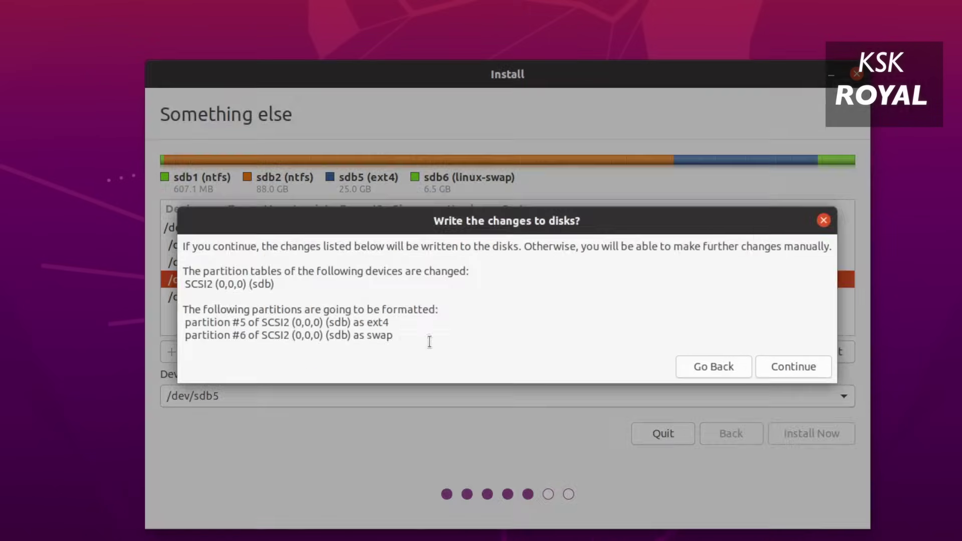
click(792, 365)
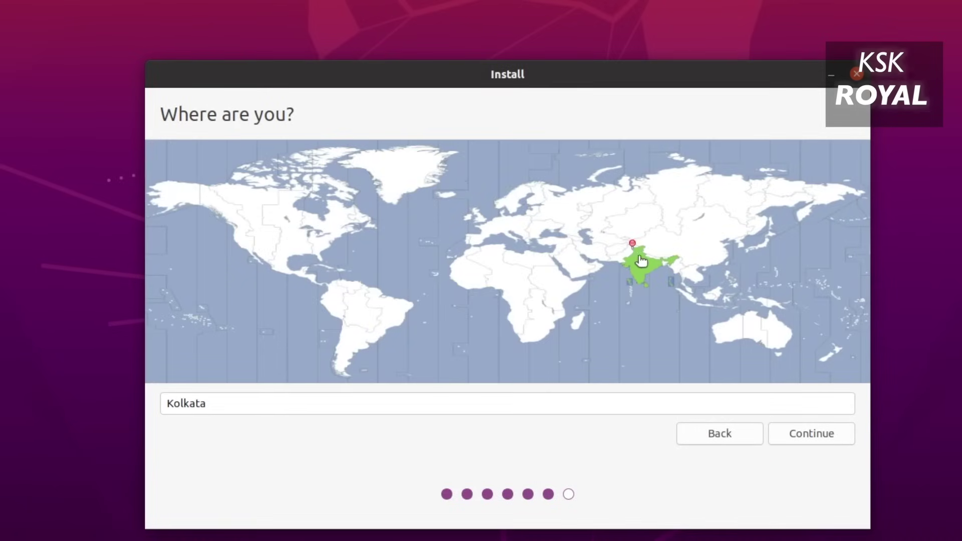
Keep Kolkata, enter name 'ubuntu', computer name 'focalfossa', a username and password, then continue.
click(640, 271)
click(782, 436)
text(ubuntu)
key(Tab)
text(focalfossa)
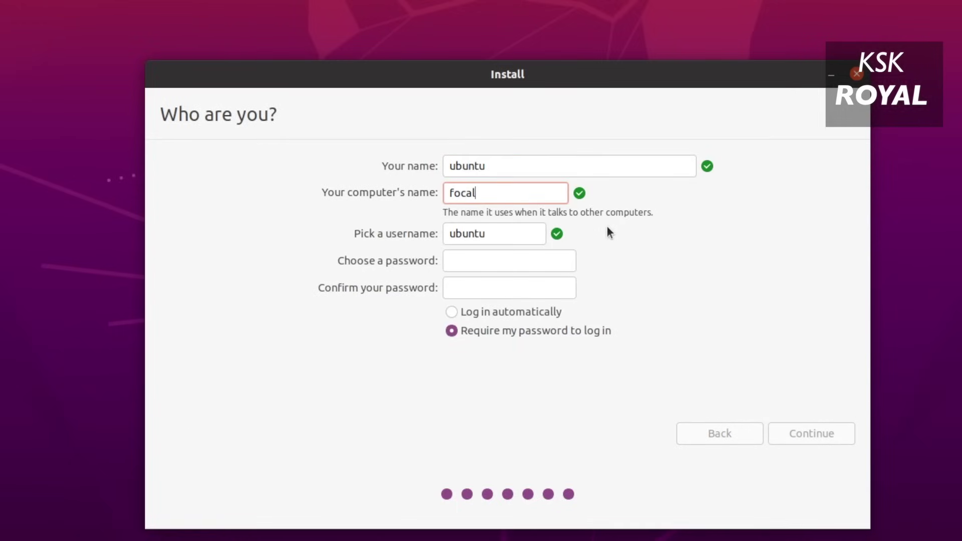
key(Tab)
key(Tab)
text(1234567890)
key(Tab)
text(1234567890)
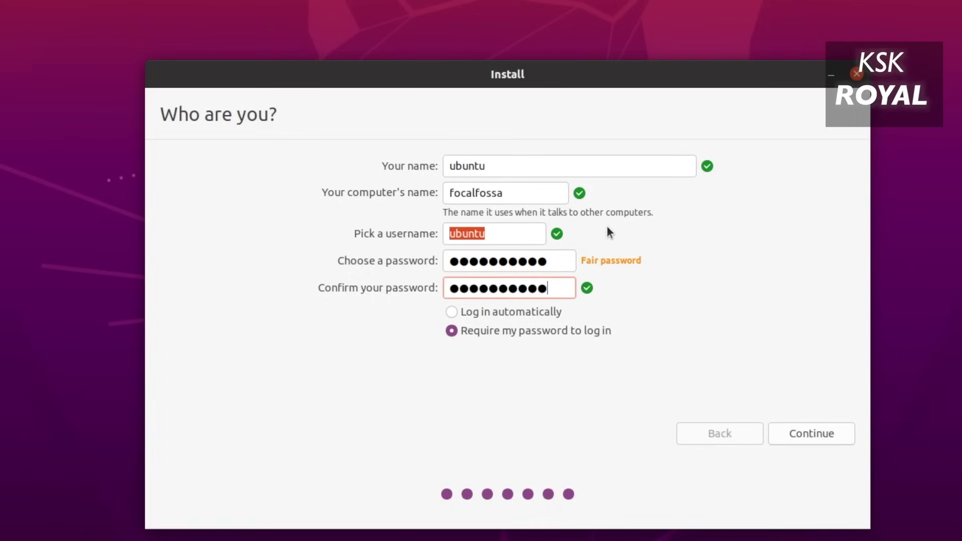
click(519, 335)
click(831, 434)
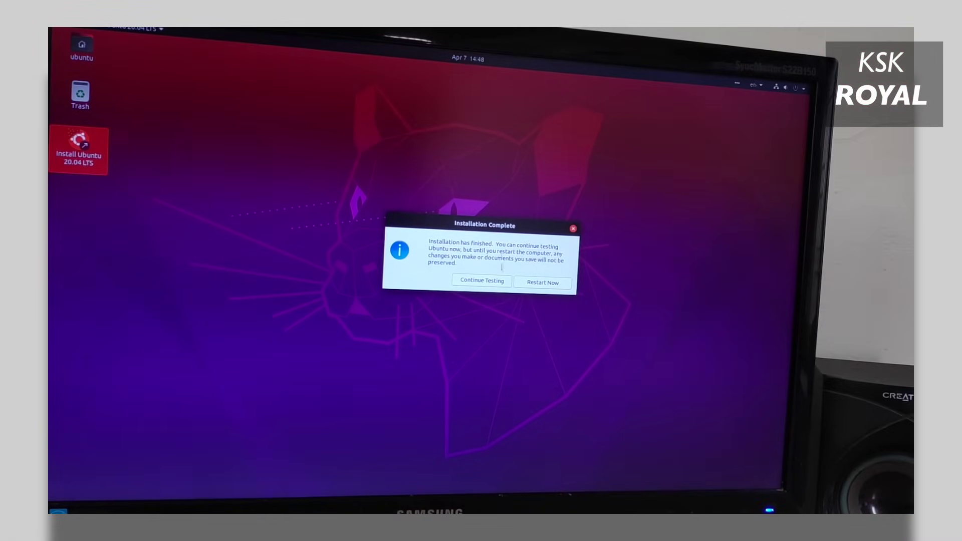
Move the Installation Complete dialog slightly and choose Restart Now.
drag(503, 229, 477, 228)
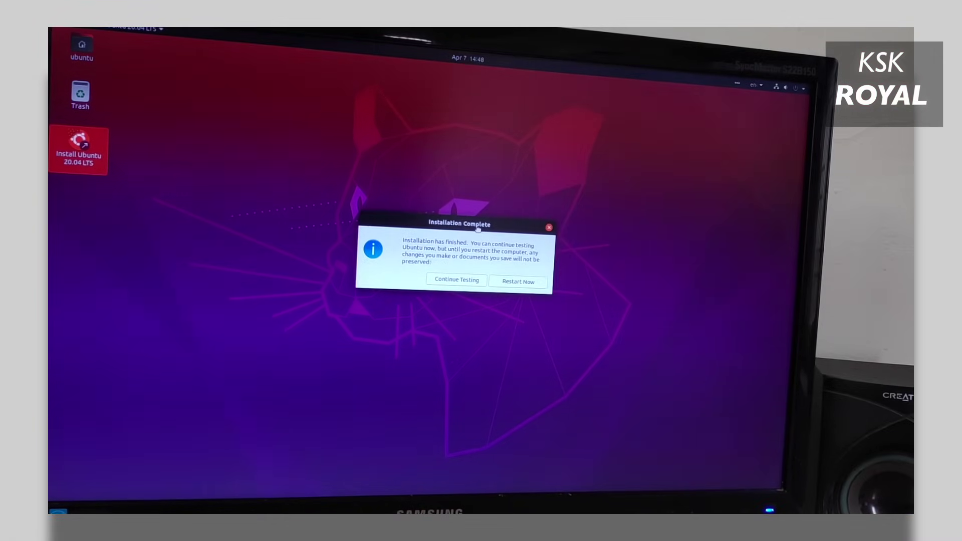
click(511, 279)
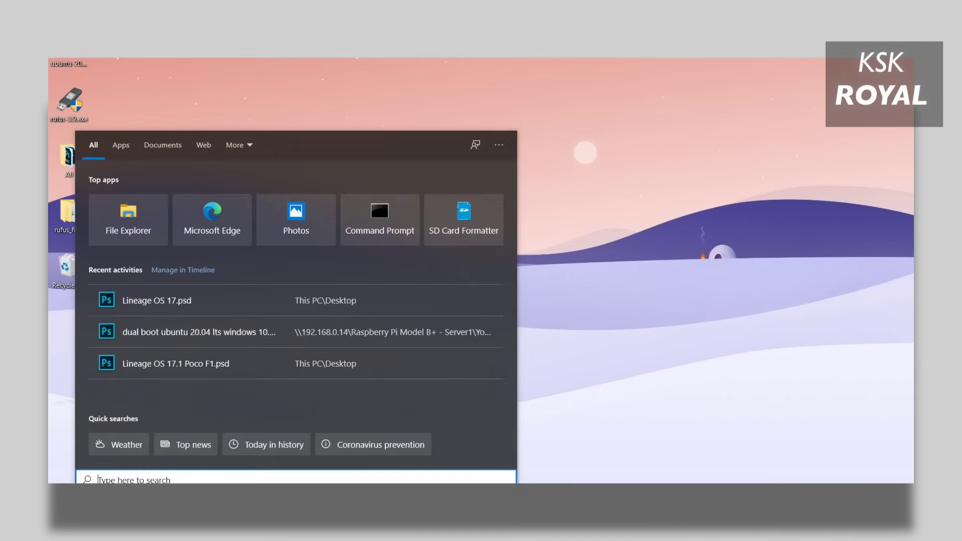
Search Start for 'easybcd' and launch EasyBCD.
text(bc)
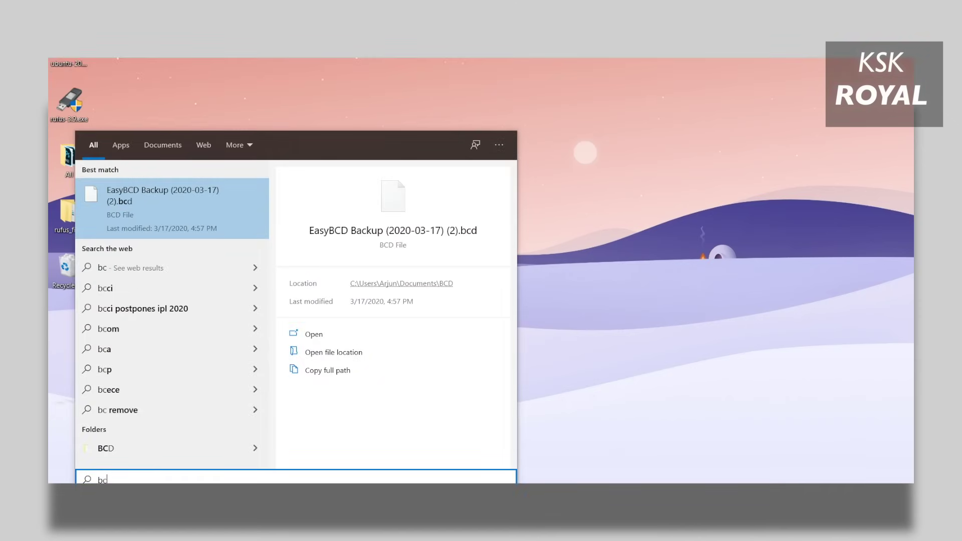
key(BackSpace)
key(BackSpace)
text(easybcd)
key(Return)
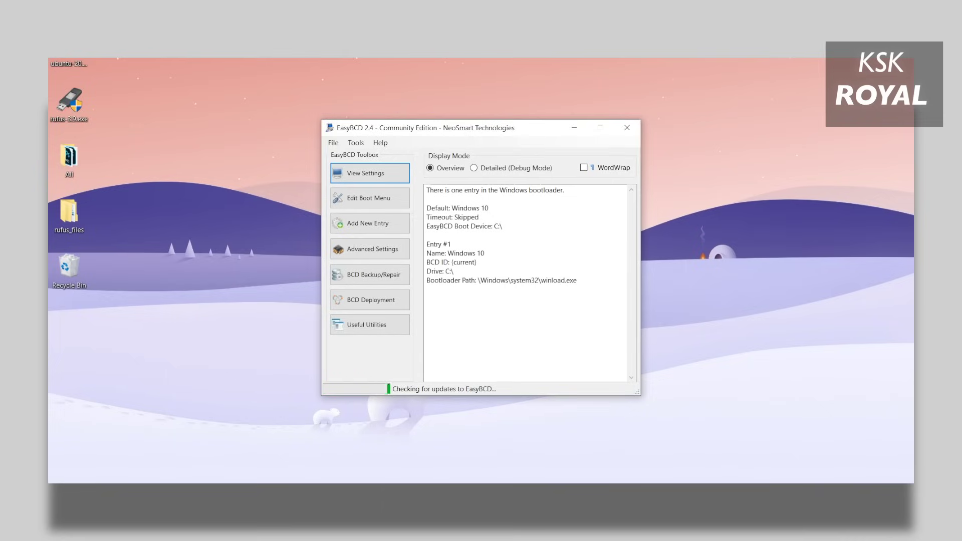
Add a Linux/BSD GRUB 2 entry named 'Ubuntu 2020' and check the boot menu lists it.
click(369, 198)
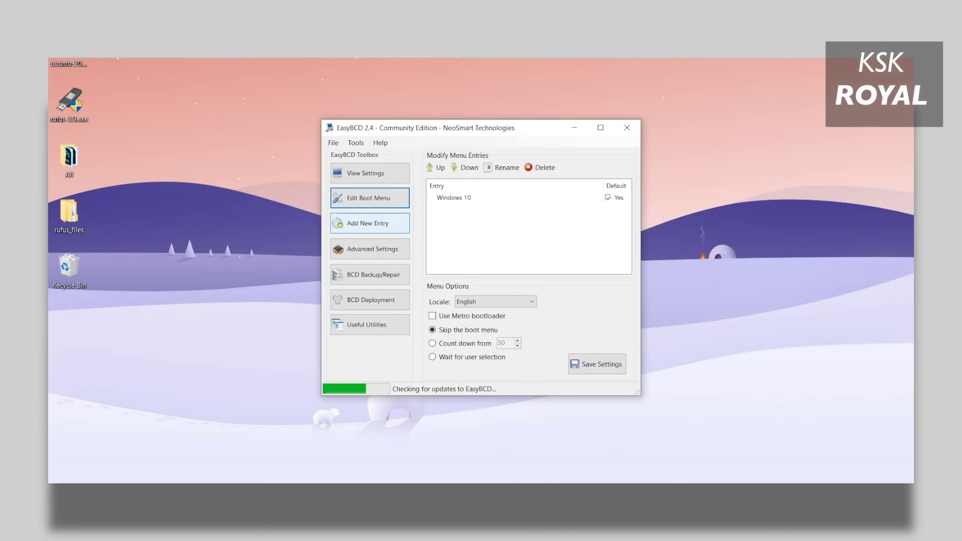
click(368, 223)
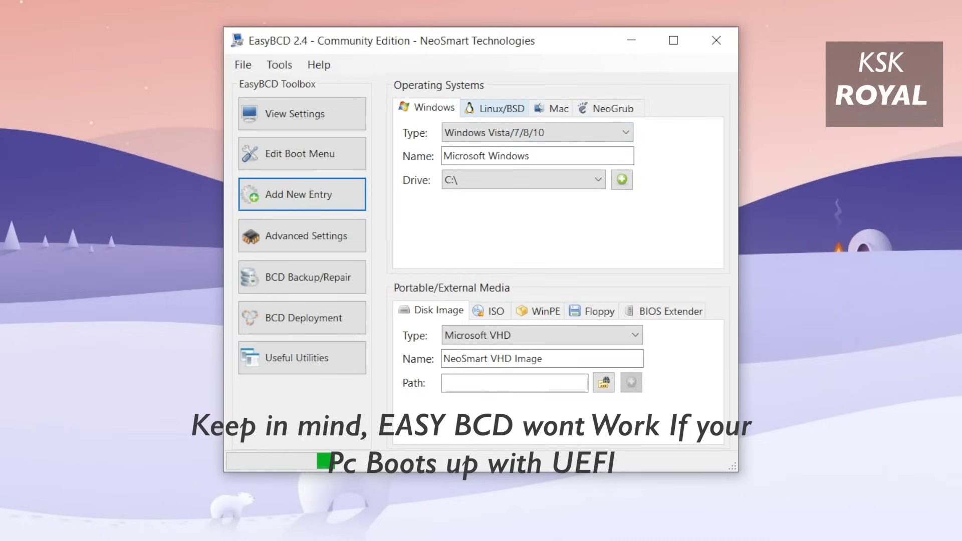
click(496, 108)
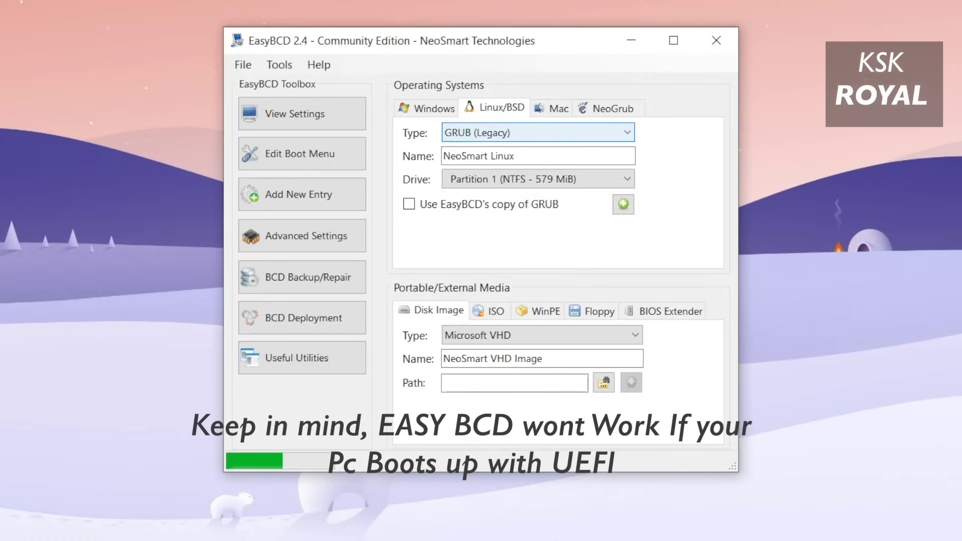
click(627, 132)
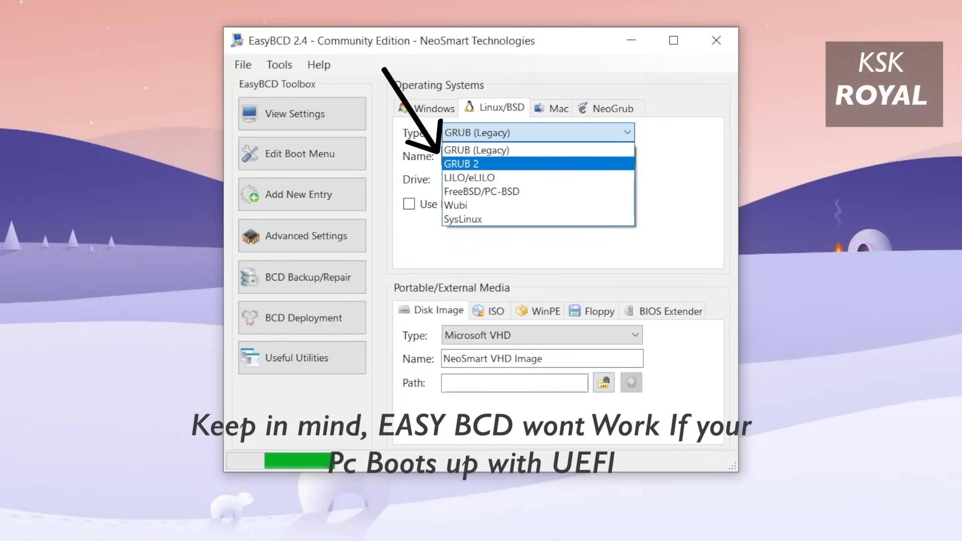
click(461, 163)
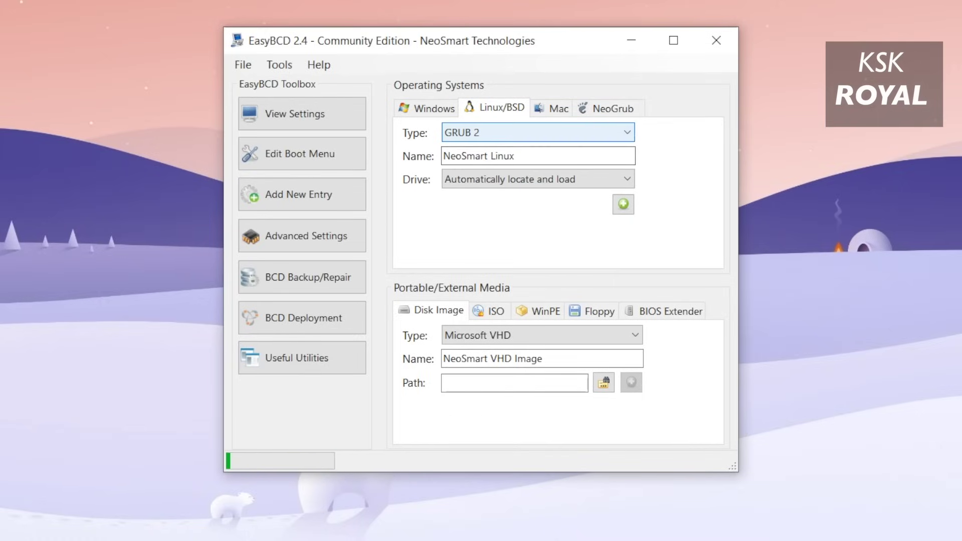
key(Tab)
text(Ubuntu 2020)
key(Tab)
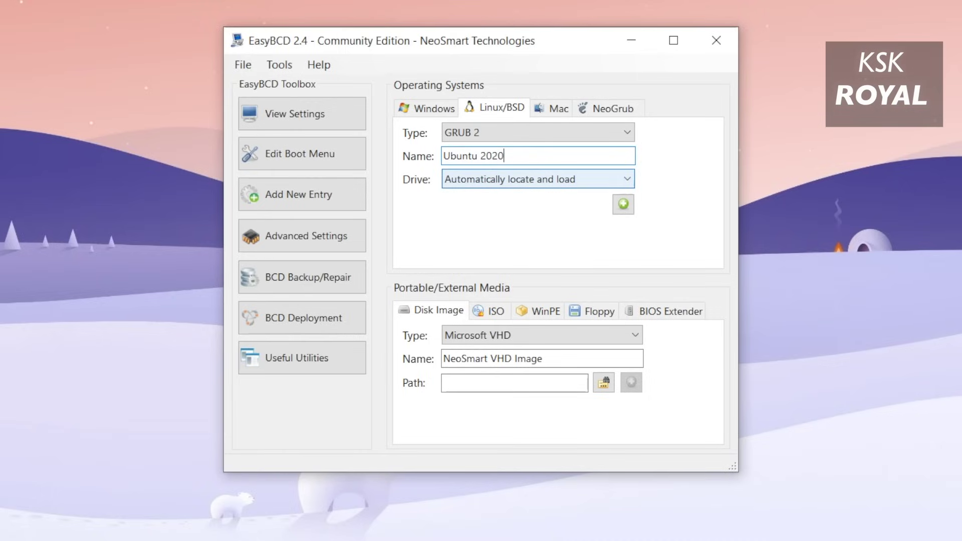
key(Tab)
key(Return)
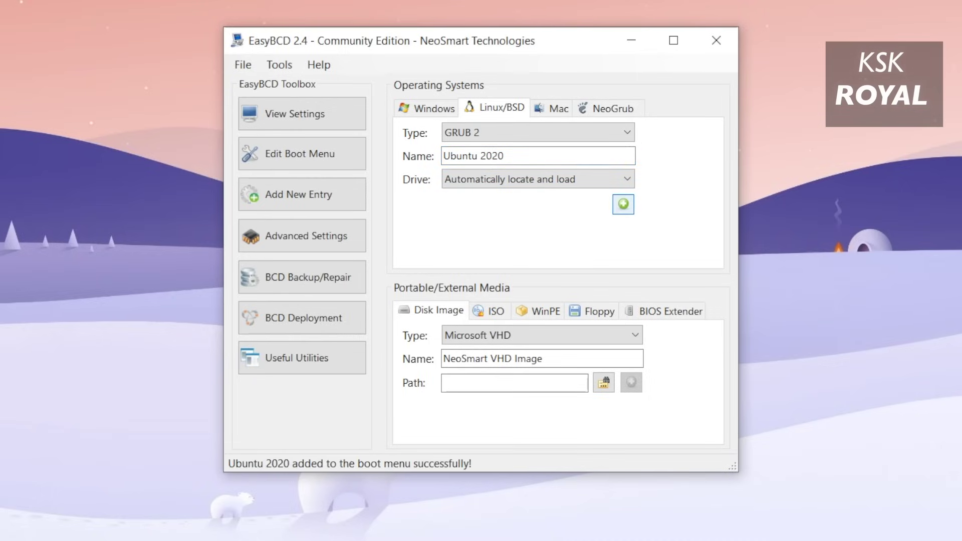
click(302, 153)
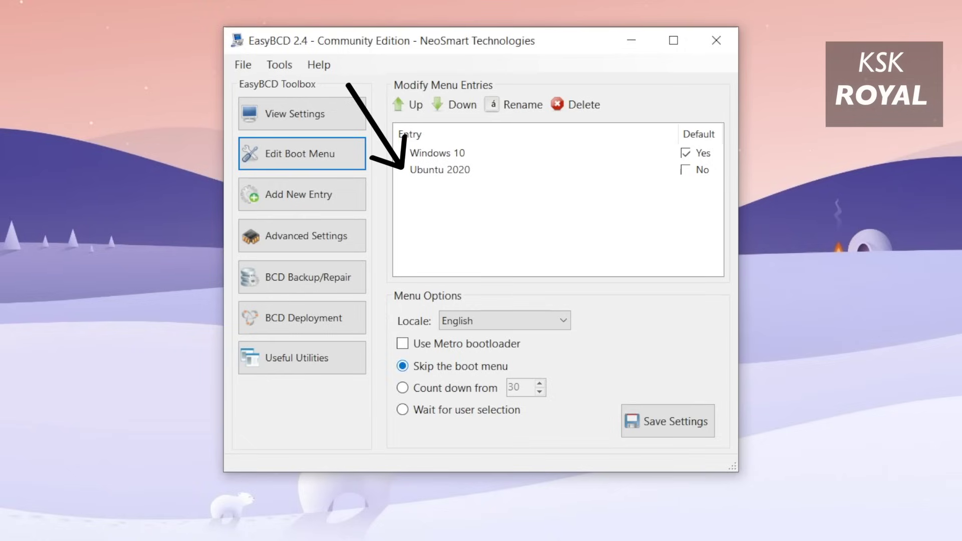
Set the boot menu to count down from 20 seconds and save the settings.
click(403, 387)
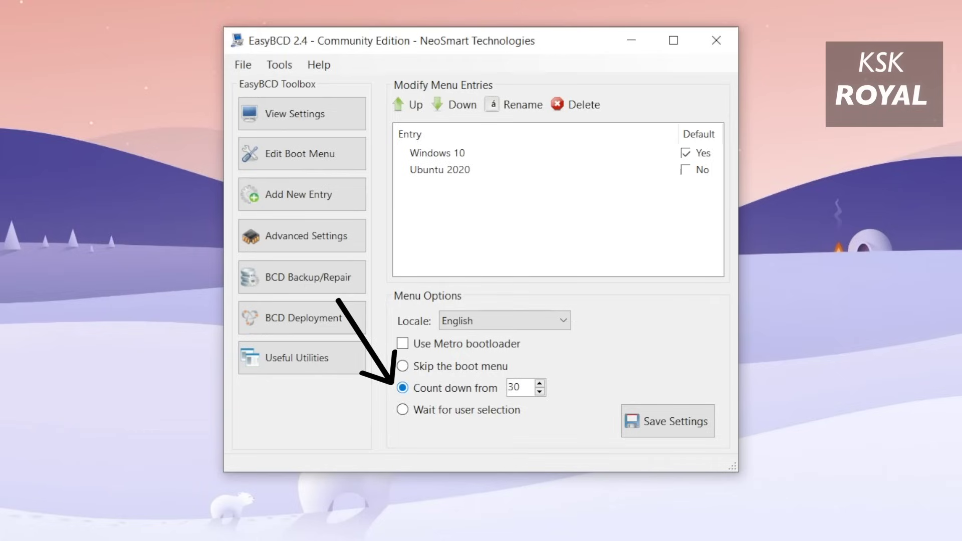
click(513, 387)
text(20)
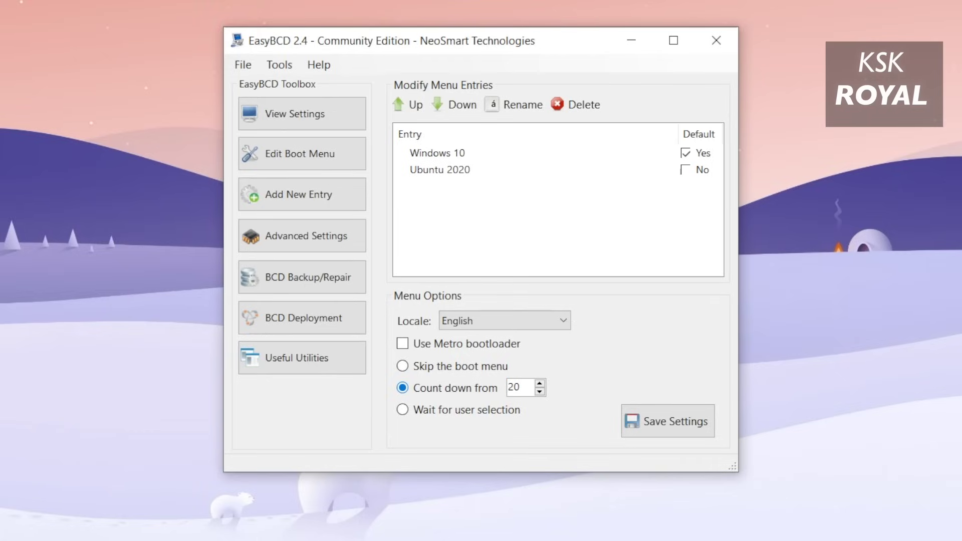
click(667, 421)
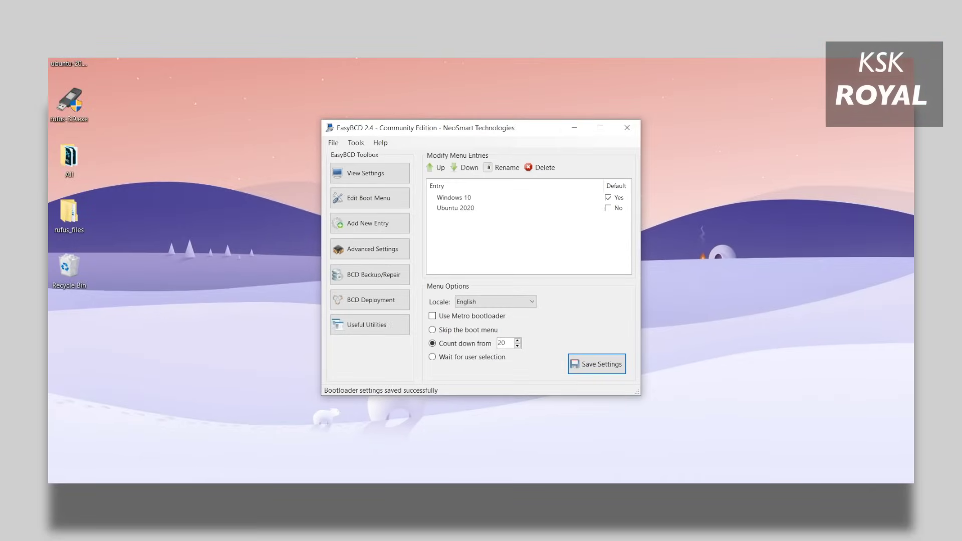
Close EasyBCD and restart Windows from the Start button's quick menu.
click(627, 127)
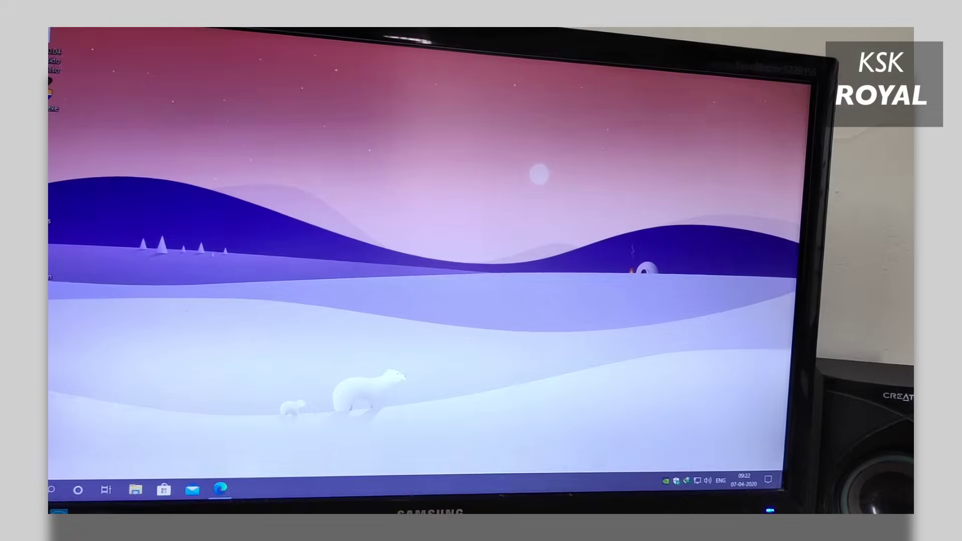
right_click(51, 489)
mouse_move(154, 466)
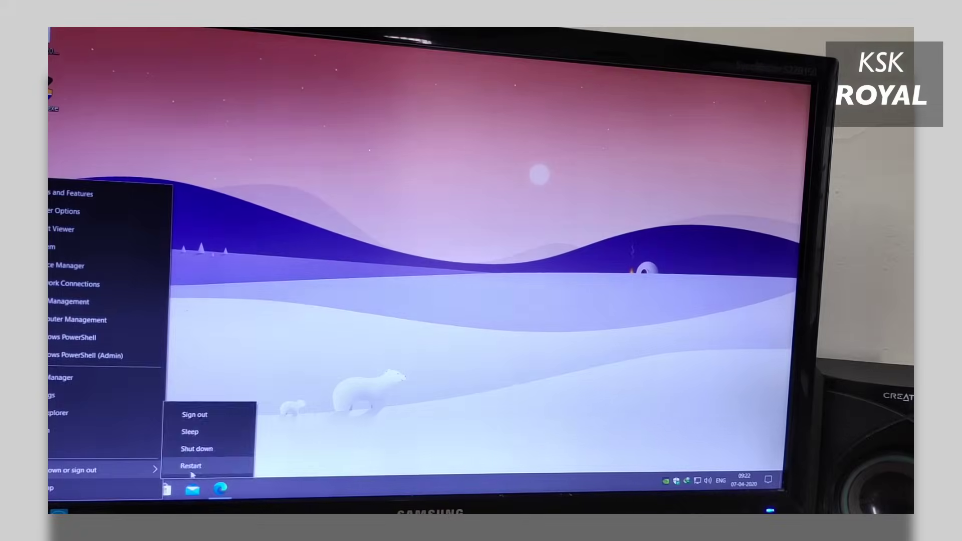
click(190, 466)
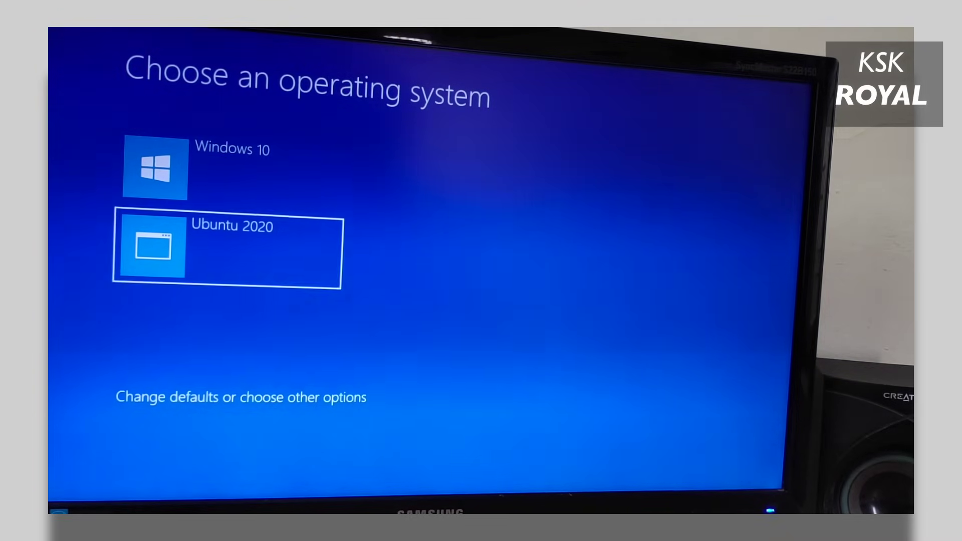
Pick Ubuntu 2020 at the boot menu, then boot Ubuntu from GRUB.
key(Up)
key(Down)
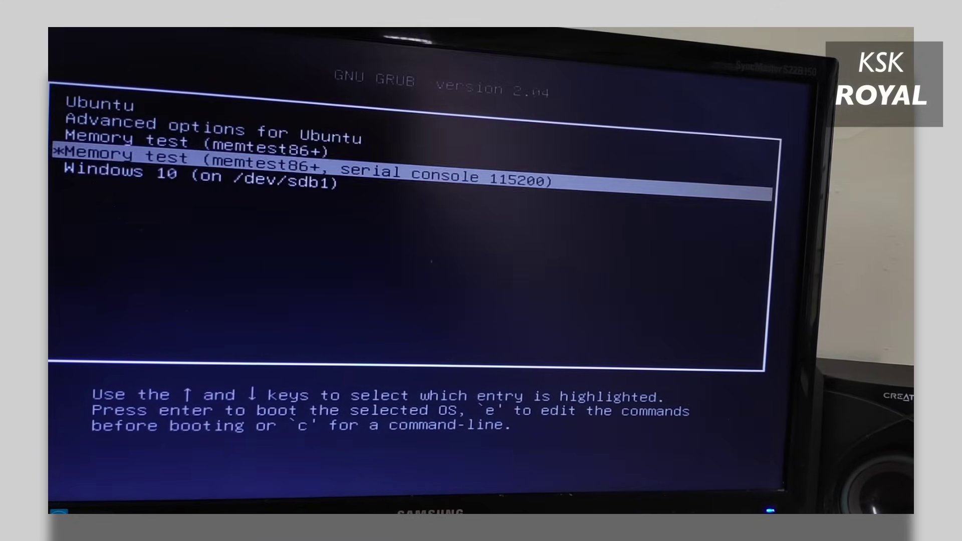
key(Up)
key(Up)
key(Up)
key(Up)
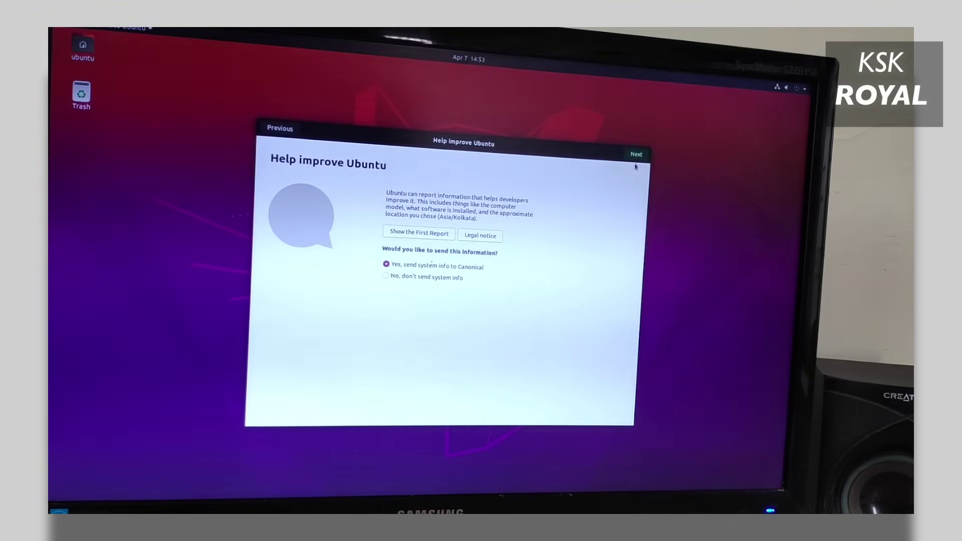
Get past the Help improve Ubuntu page and finish the welcome setup.
click(636, 155)
click(634, 155)
click(635, 153)
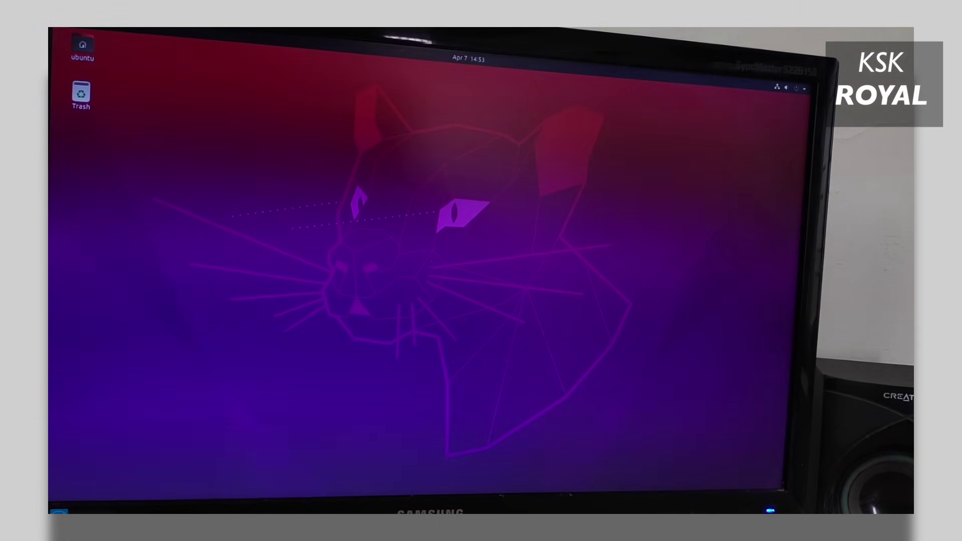
Open Settings from the applications list and view the About system details page.
scroll(410, 300, down, 1)
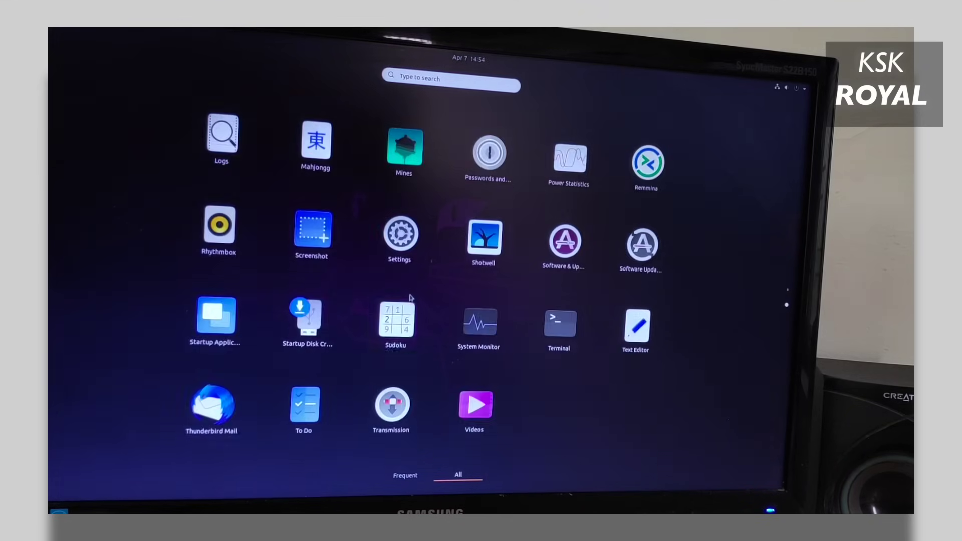
click(407, 239)
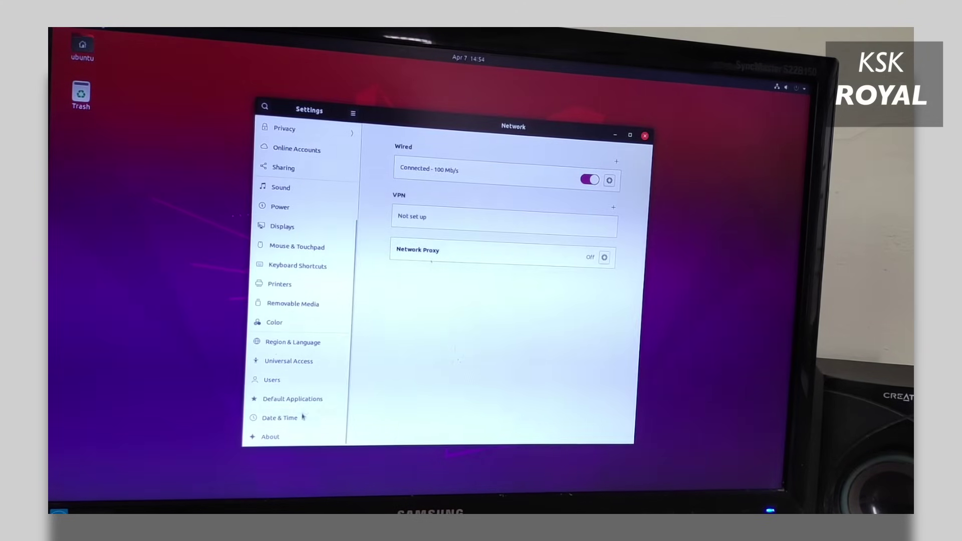
click(280, 436)
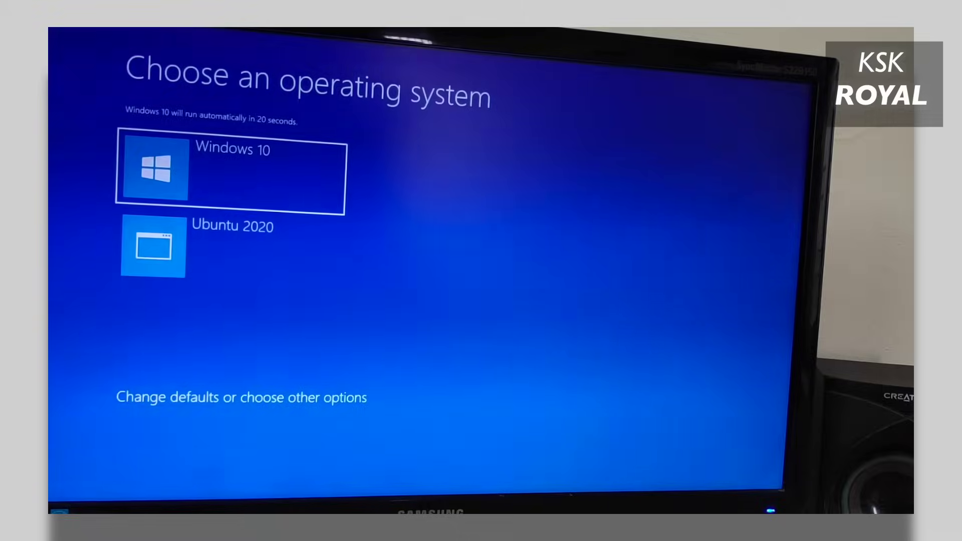
Boot Windows 10 from the boot menu and launch Disk Management using a cmd command.
key(Return)
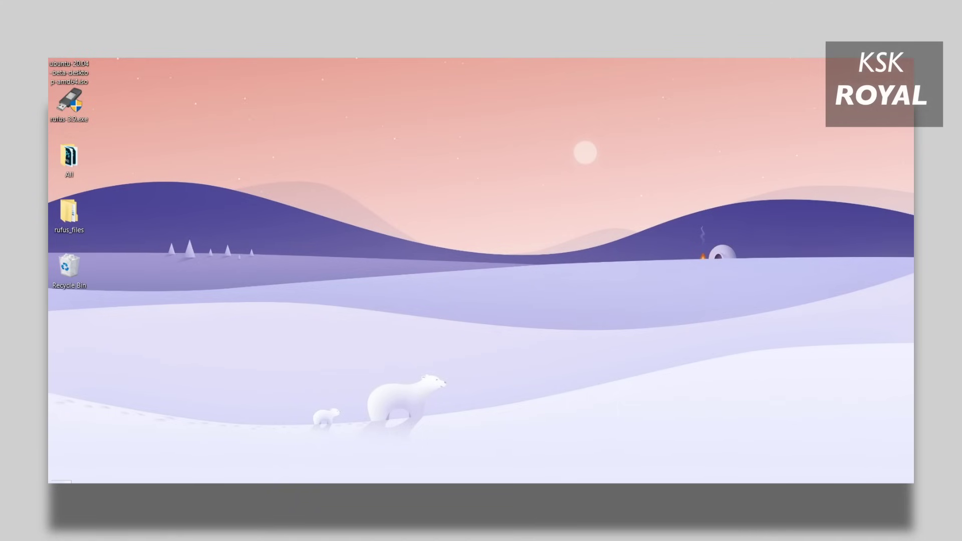
key(super+x)
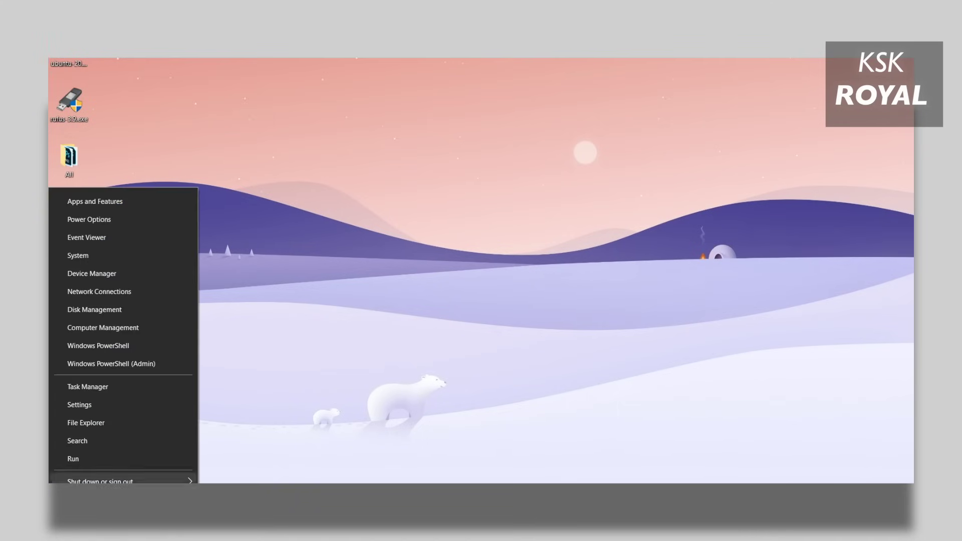
text(rcmd)
key(Return)
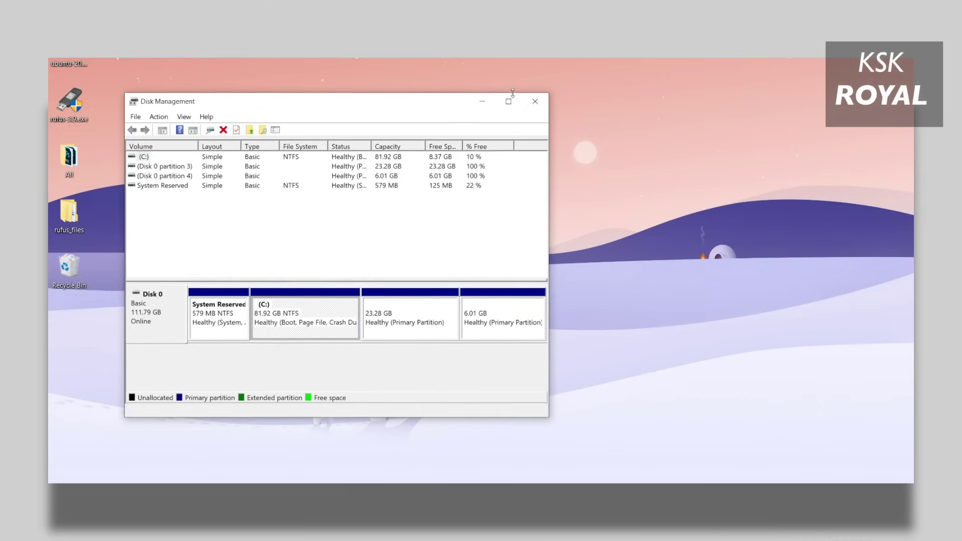
Widen the Disk Management window and delete the 6.01 GB partition.
drag(549, 207, 834, 207)
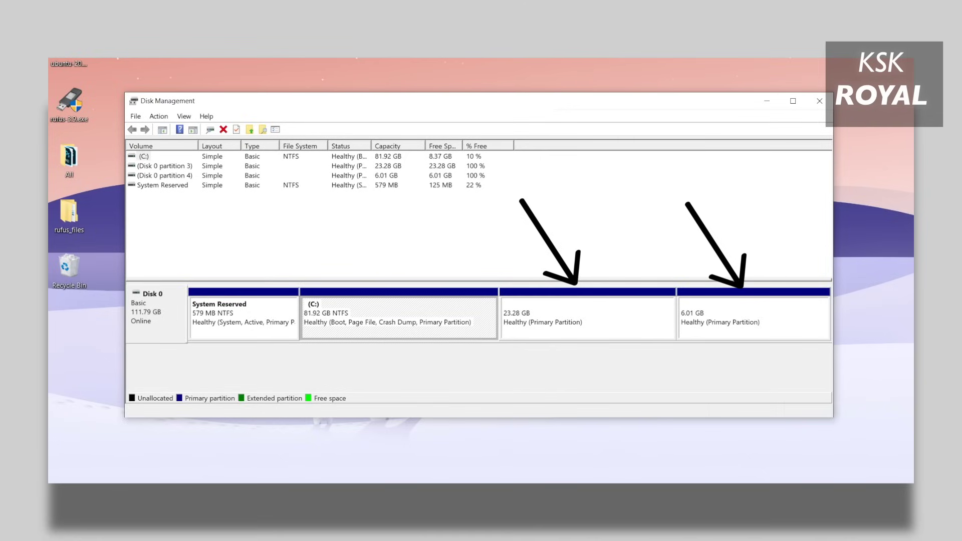
click(587, 318)
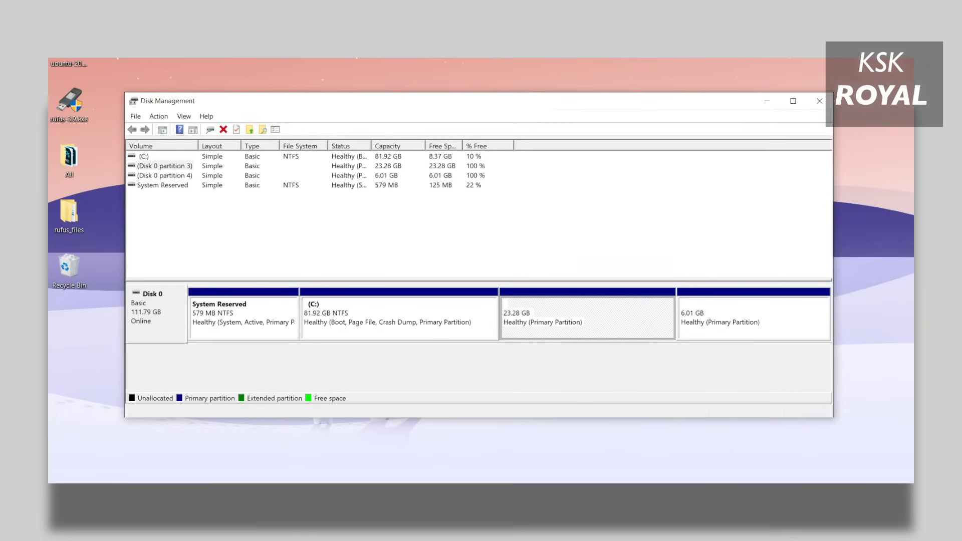
click(753, 318)
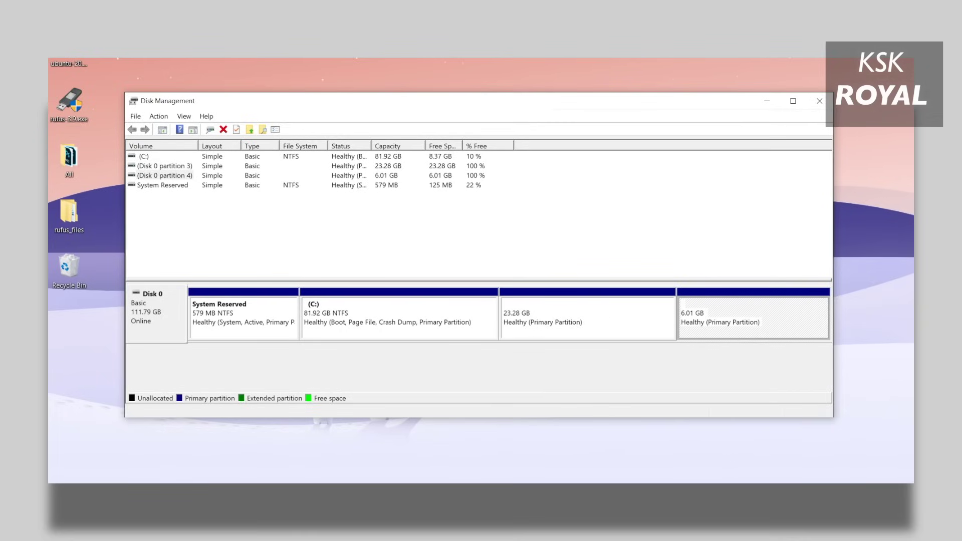
right_click(754, 312)
click(782, 425)
click(521, 345)
Delete the 23.28 GB partition and the free-space partition, leaving 29.30 GB unallocated.
right_click(656, 307)
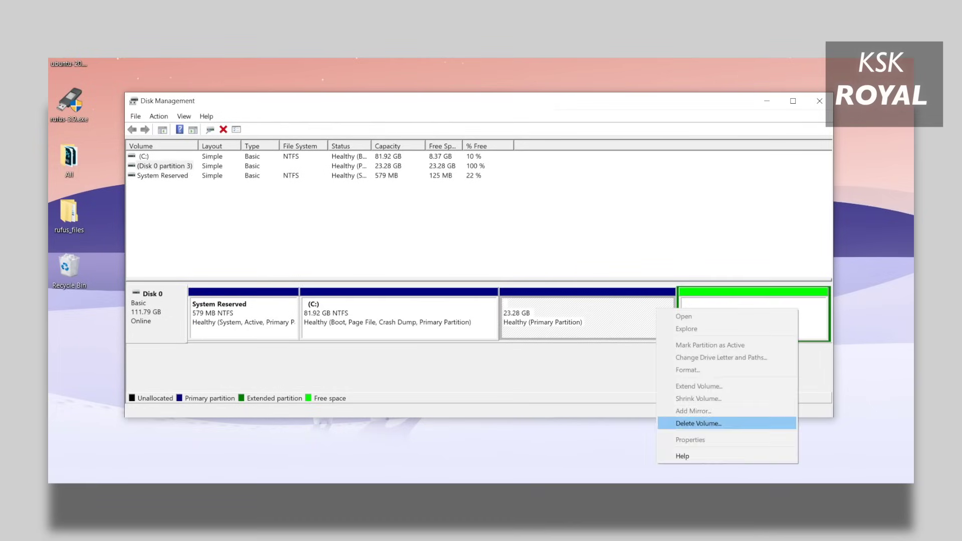
click(686, 422)
click(521, 347)
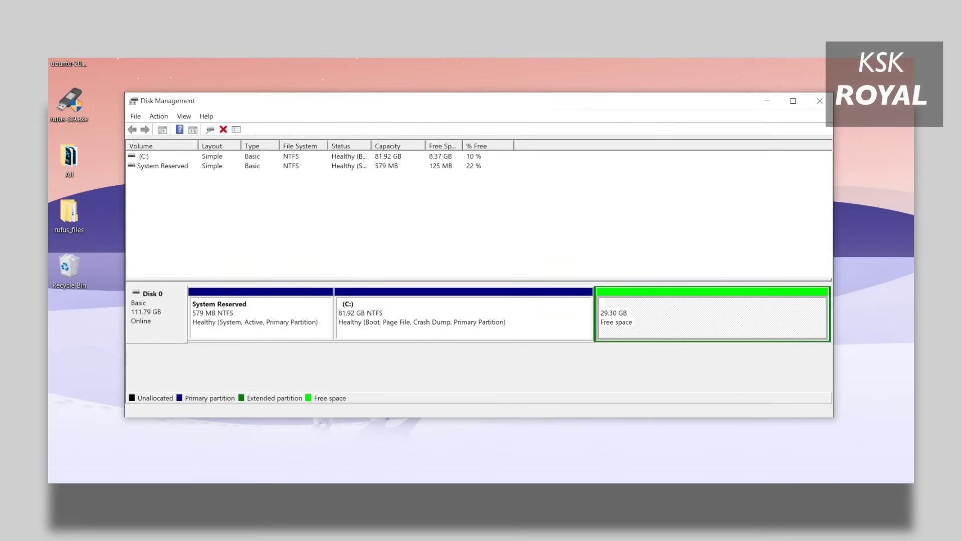
right_click(722, 307)
click(752, 379)
click(522, 347)
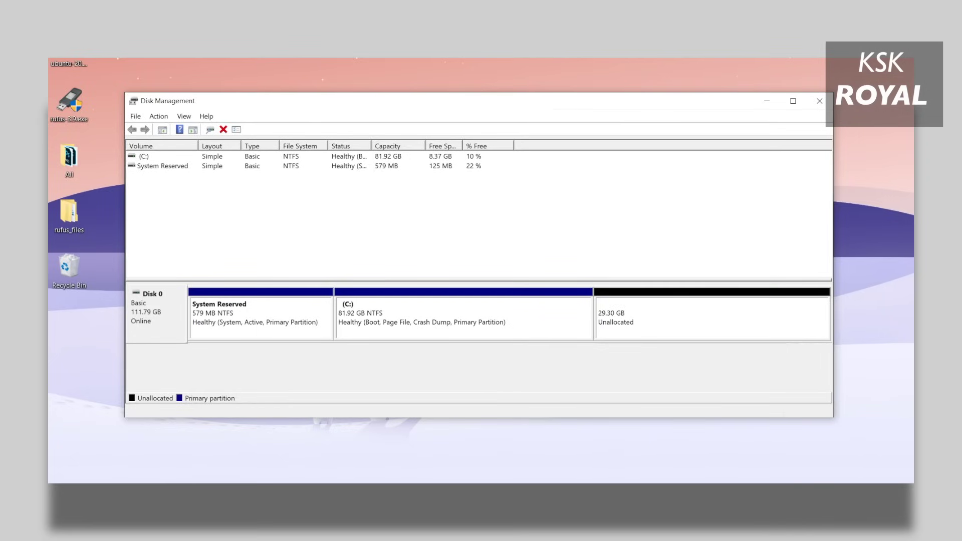
Extend C: over all the unallocated space to 111.22 GB.
right_click(459, 302)
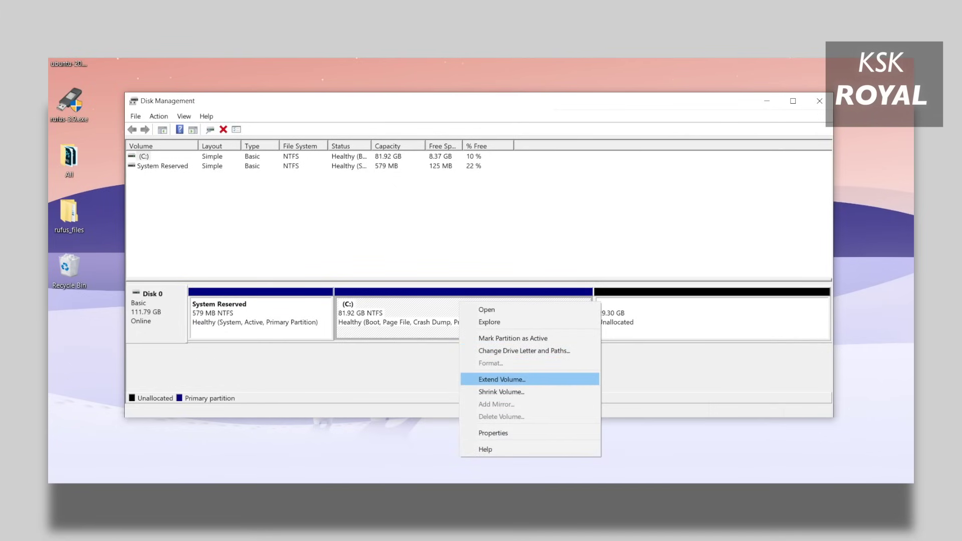
click(501, 379)
drag(339, 155, 533, 153)
click(528, 366)
click(528, 366)
click(528, 366)
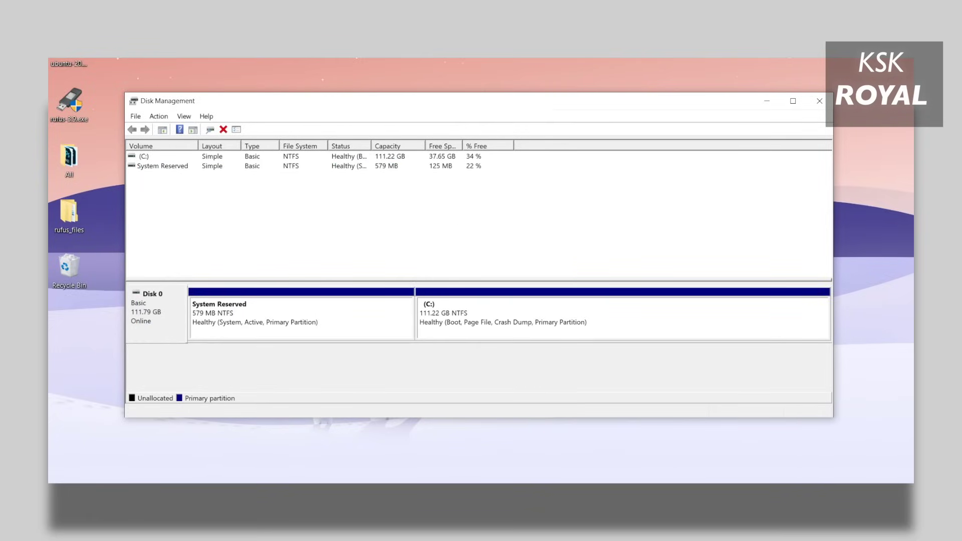
Close Disk Management, open EasyBCD's boot menu editor and select the Ubuntu 2020 entry.
click(819, 101)
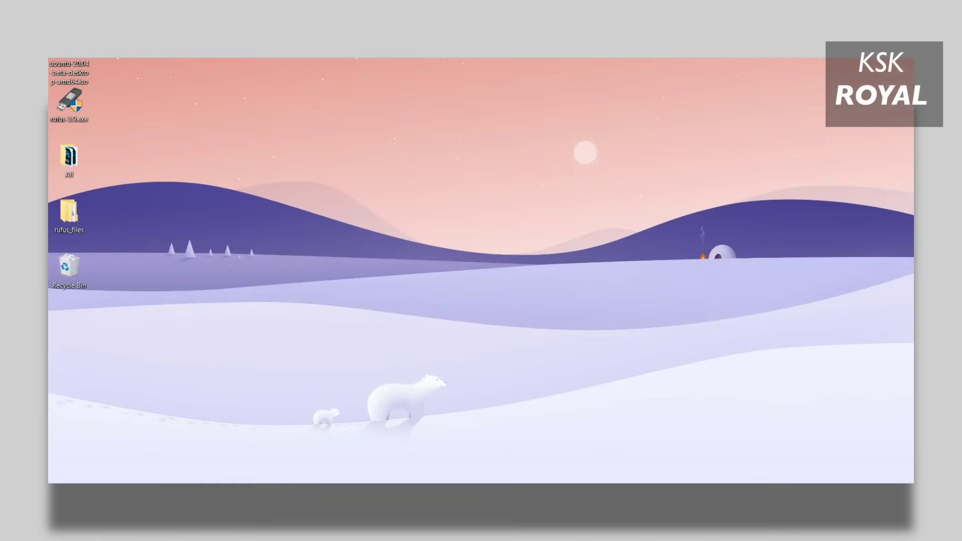
key(super)
key(super)
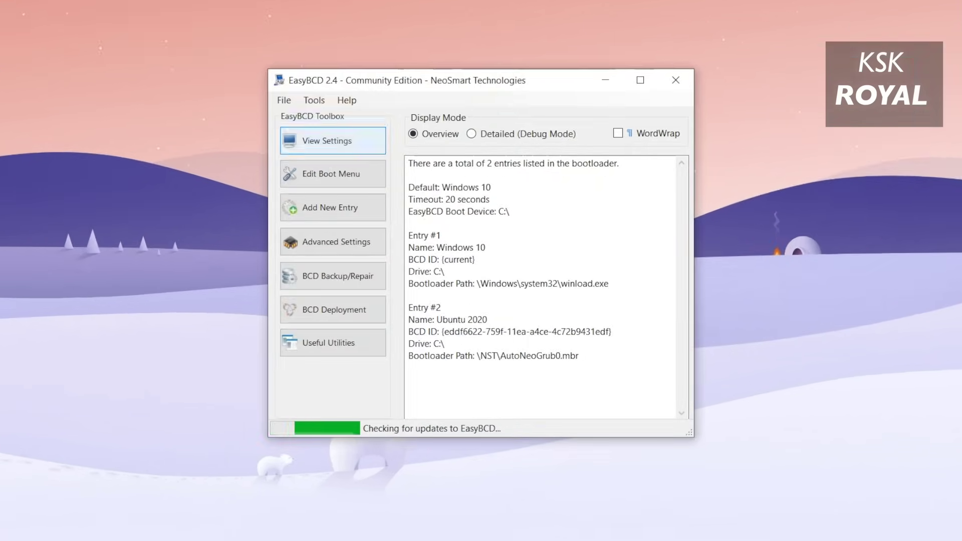
click(331, 173)
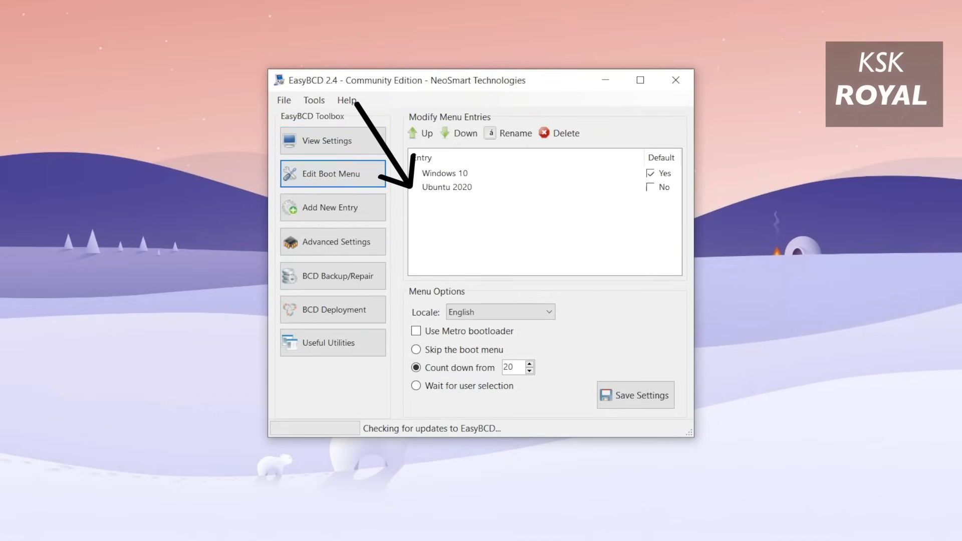
click(447, 186)
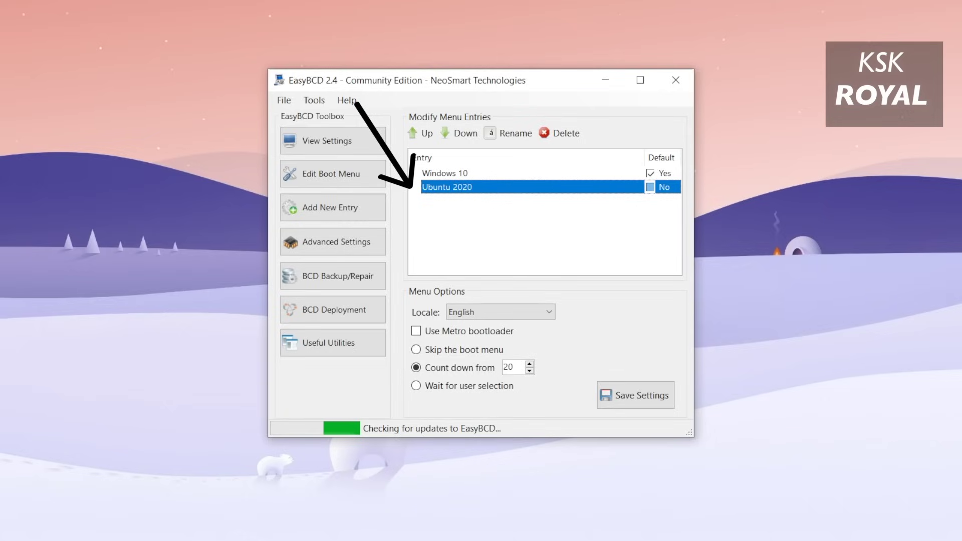
Delete the Ubuntu 2020 entry, choose Skip the boot menu, and save the settings.
click(559, 133)
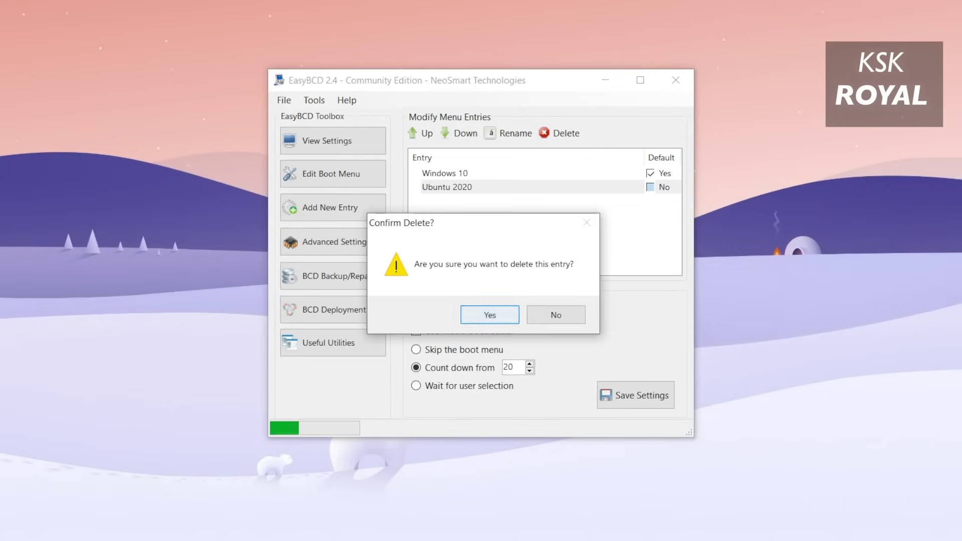
key(Return)
click(415, 349)
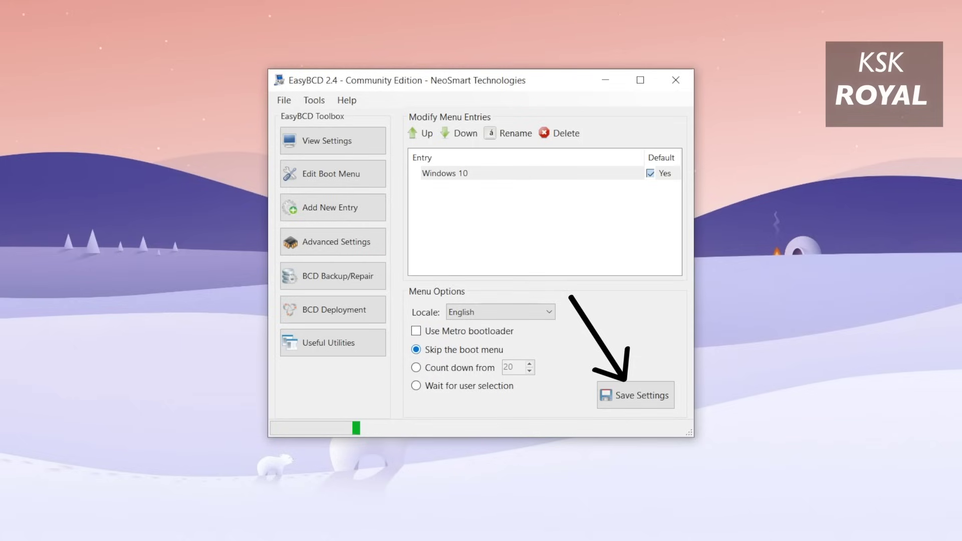
click(635, 396)
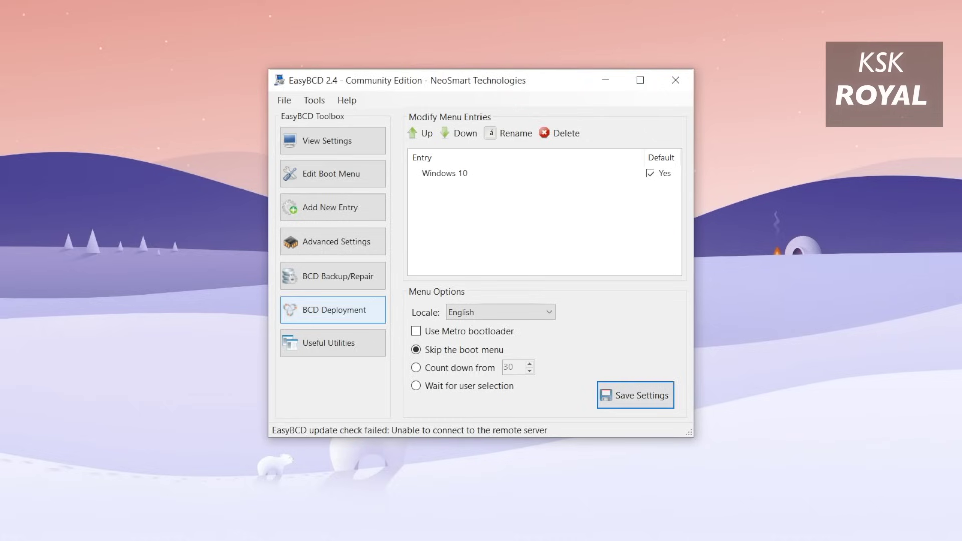
Run EasyBCD's BCD Backup/Repair with Re-create/repair boot files selected.
click(333, 276)
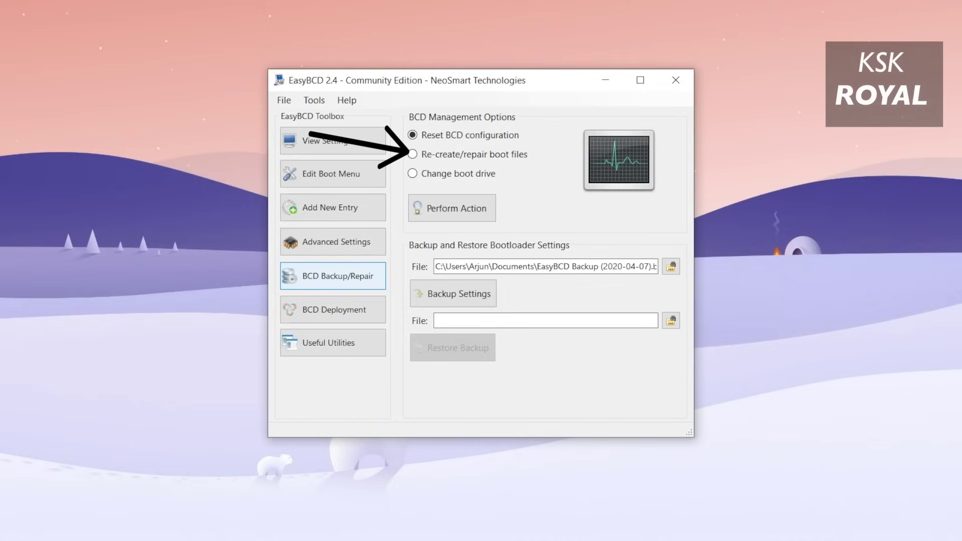
click(413, 153)
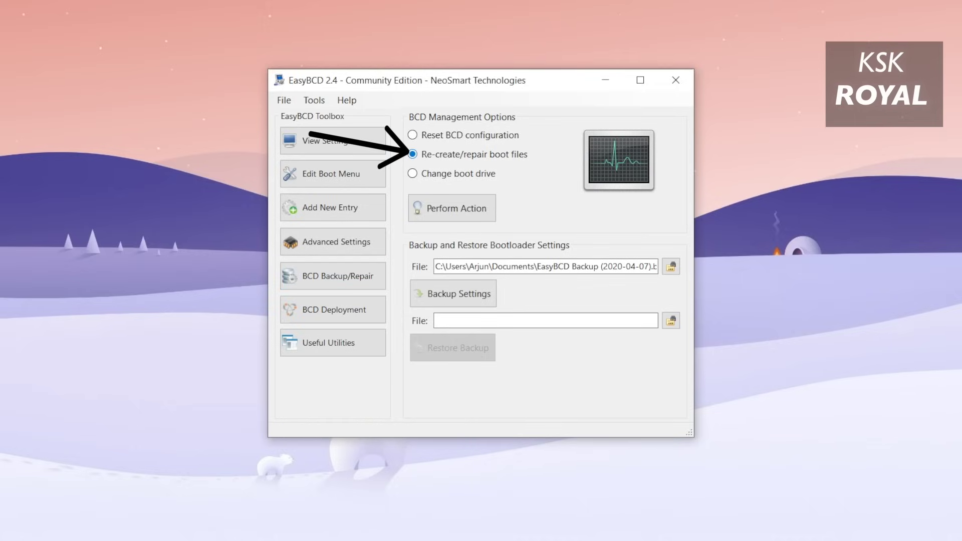
click(452, 208)
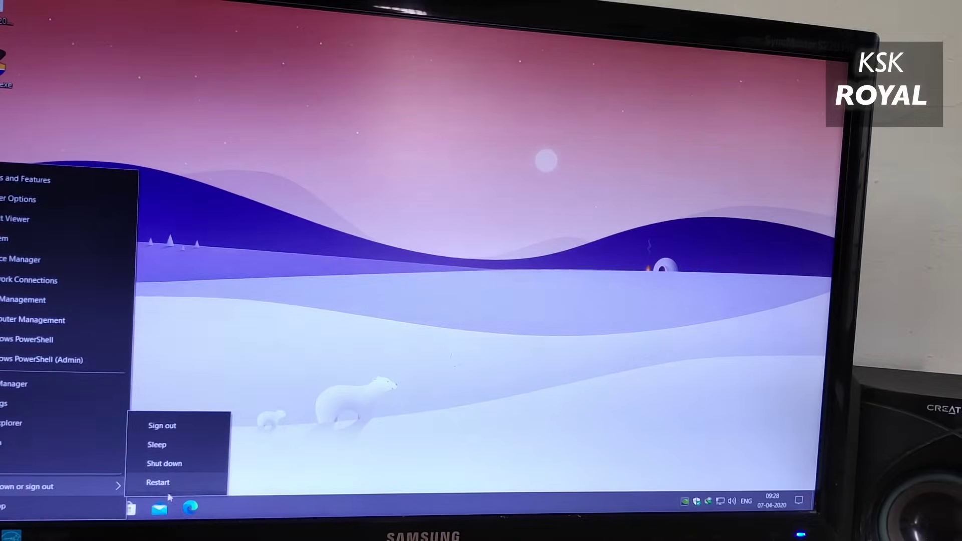
Restart Windows 10 so it boots straight back to the sign-in screen.
click(172, 485)
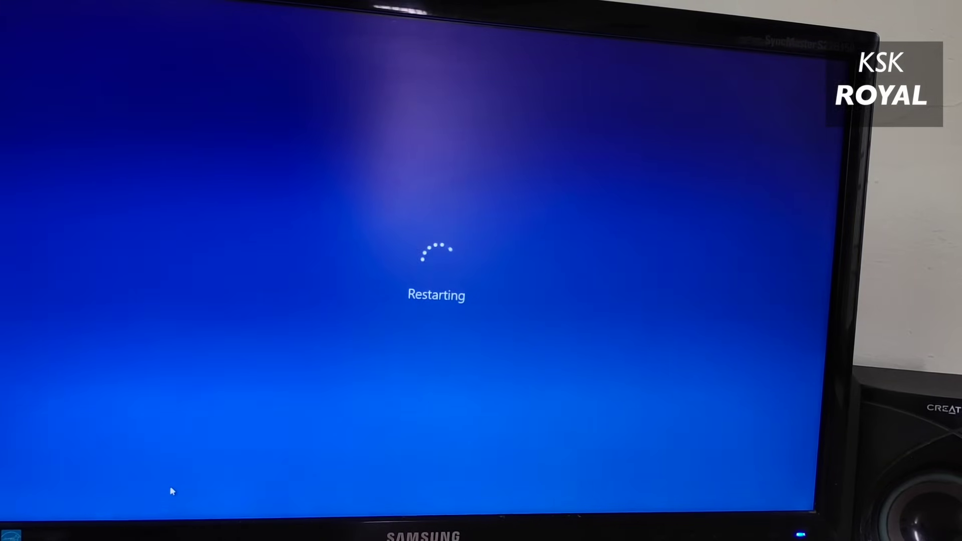